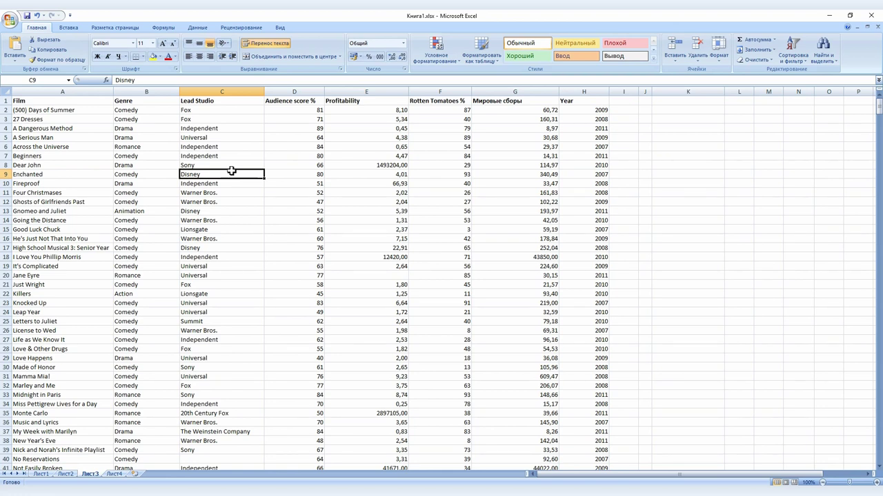
Turn on AutoFilter for the film table headers from the Данные tab.
{"action": "left_click", "coordinate": [624, 102]}
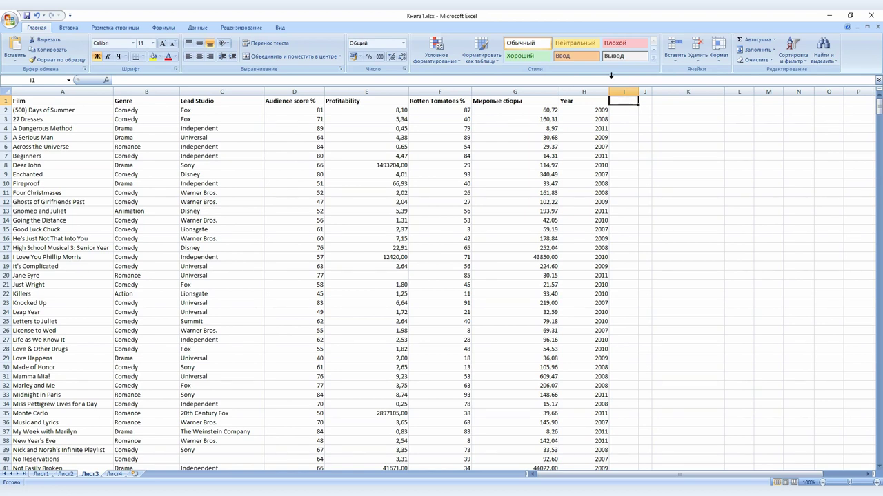
{"action": "left_click", "coordinate": [102, 28]}
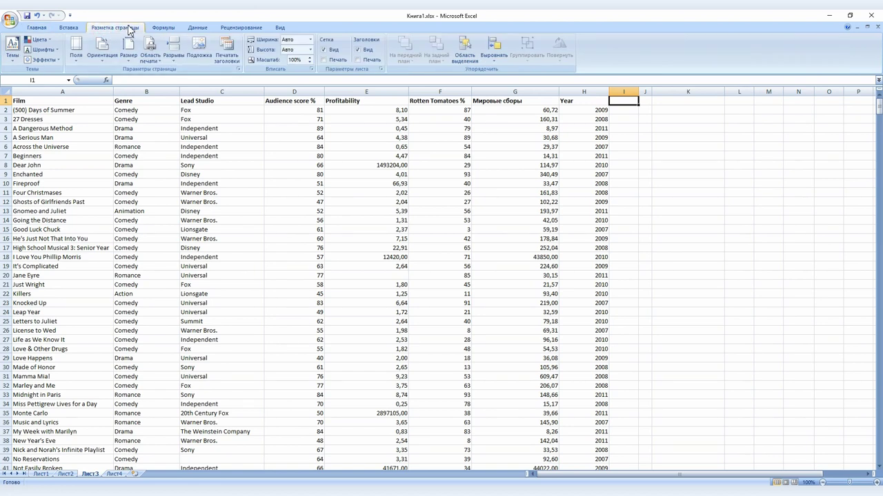
{"action": "left_click", "coordinate": [163, 29]}
{"action": "left_click", "coordinate": [198, 31]}
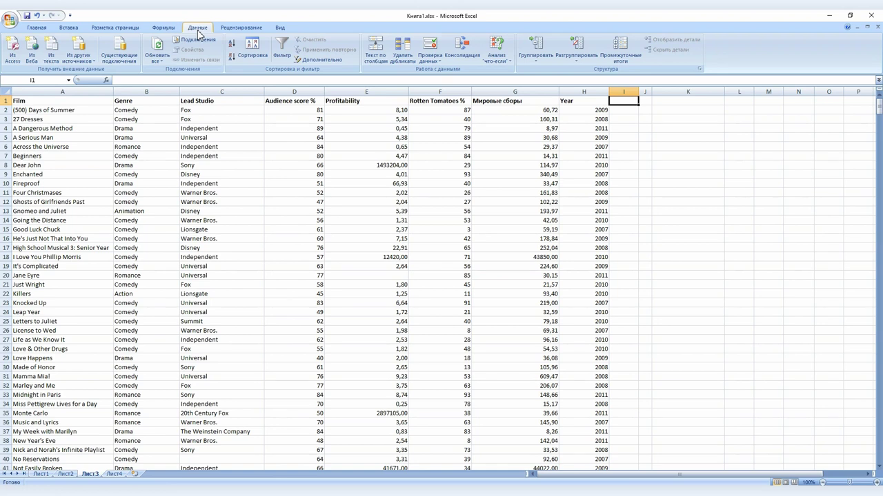
{"action": "left_click", "coordinate": [284, 50]}
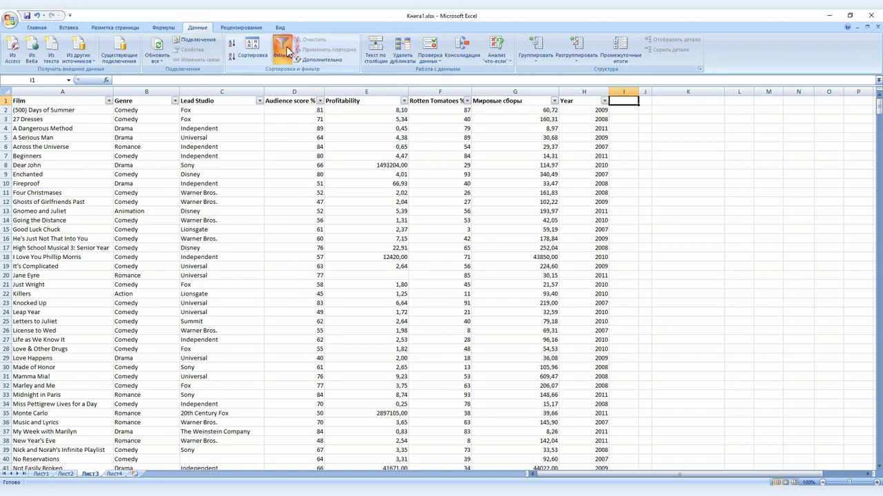
Filter Lead Studio to show only Fox films, then clear the filter.
{"action": "left_click", "coordinate": [260, 101]}
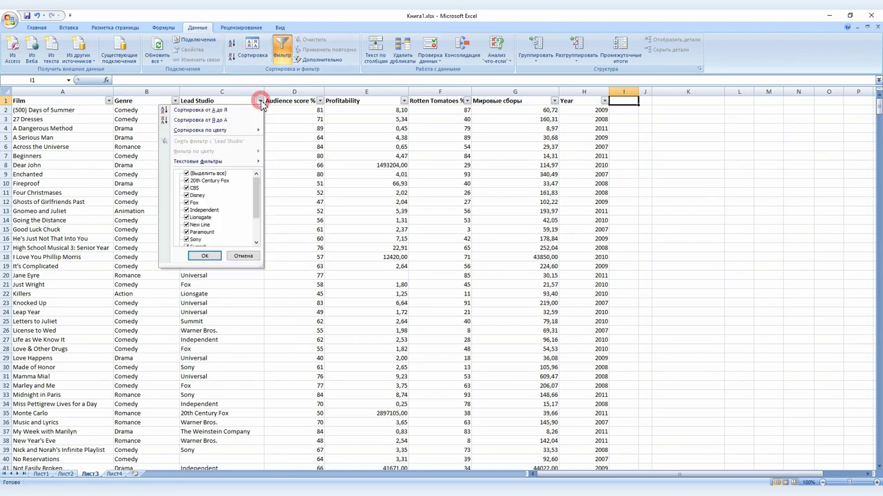
{"action": "left_click", "coordinate": [186, 173]}
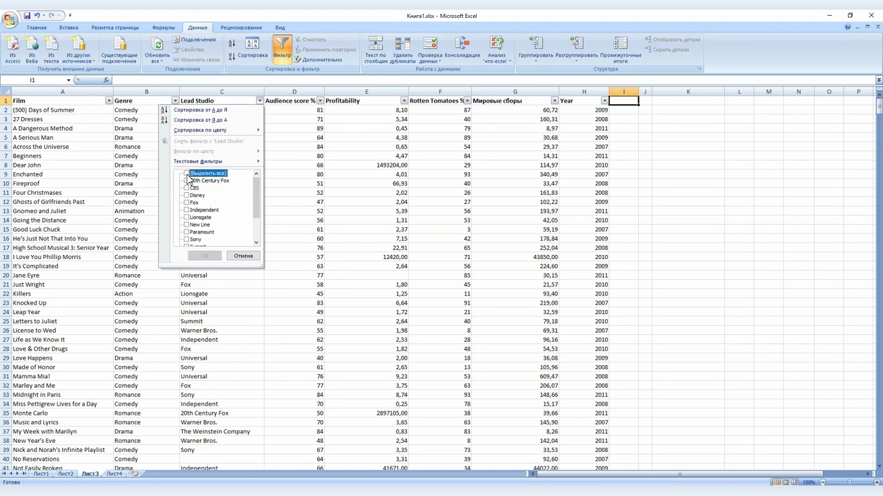
{"action": "scroll", "coordinate": [255, 194], "scroll_direction": "down", "scroll_amount": 2}
{"action": "scroll", "coordinate": [255, 194], "scroll_direction": "up", "scroll_amount": 2}
{"action": "left_click", "coordinate": [186, 202]}
{"action": "left_click", "coordinate": [204, 255]}
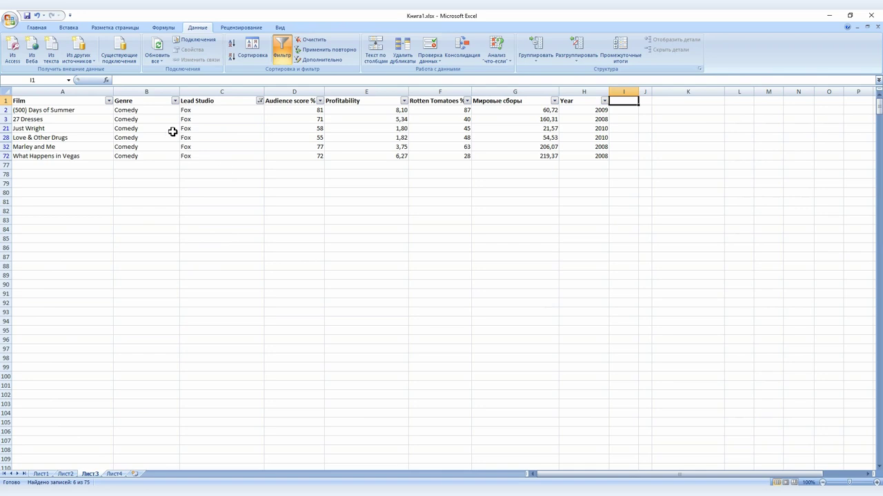
{"action": "left_click", "coordinate": [311, 39]}
Filter Genre to Comedy only, then clear it and remove the AutoFilter.
{"action": "left_click", "coordinate": [175, 101]}
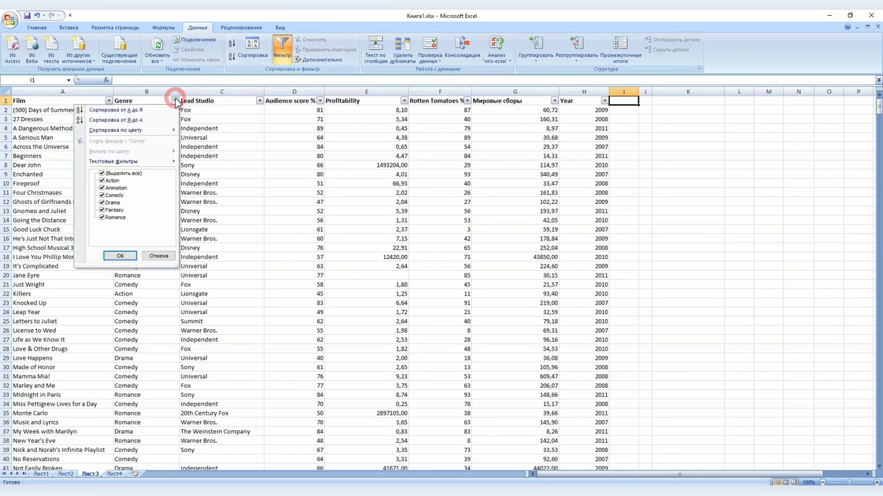
{"action": "left_click", "coordinate": [102, 174]}
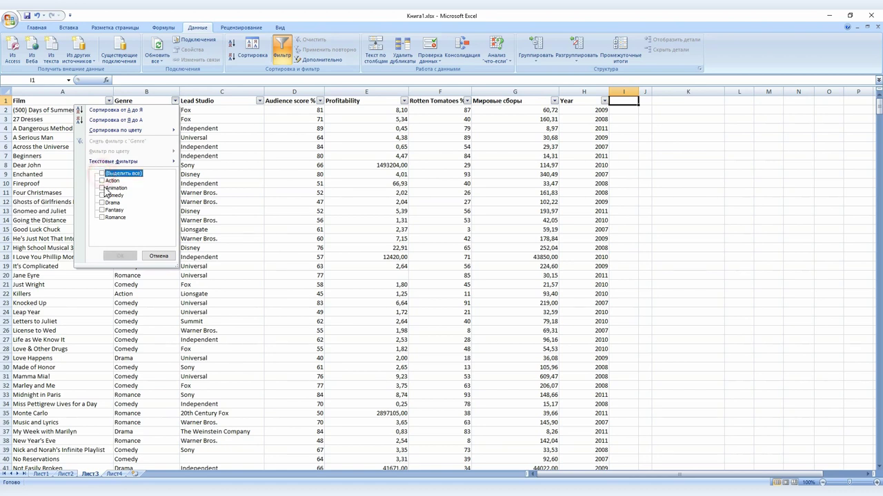
{"action": "left_click", "coordinate": [102, 195]}
{"action": "left_click", "coordinate": [120, 256]}
{"action": "scroll", "coordinate": [157, 240], "scroll_direction": "down", "scroll_amount": 7}
{"action": "scroll", "coordinate": [157, 240], "scroll_direction": "up", "scroll_amount": 10}
{"action": "left_click", "coordinate": [318, 39]}
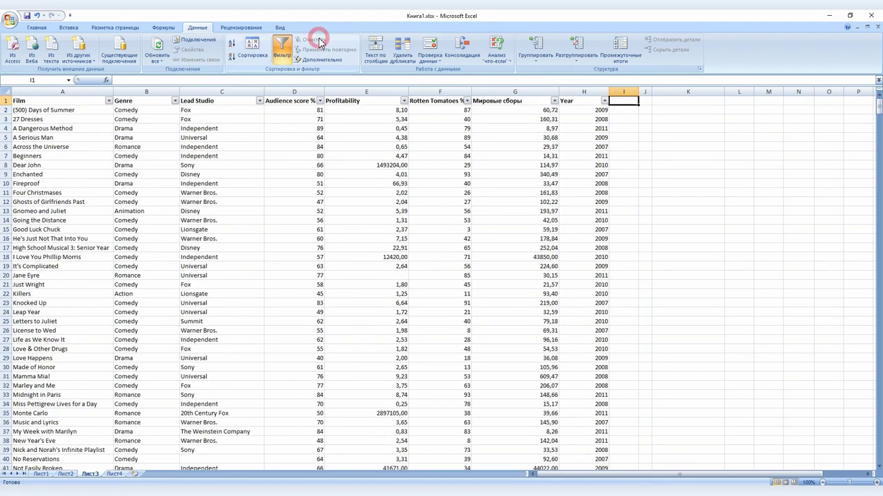
{"action": "left_click", "coordinate": [288, 54]}
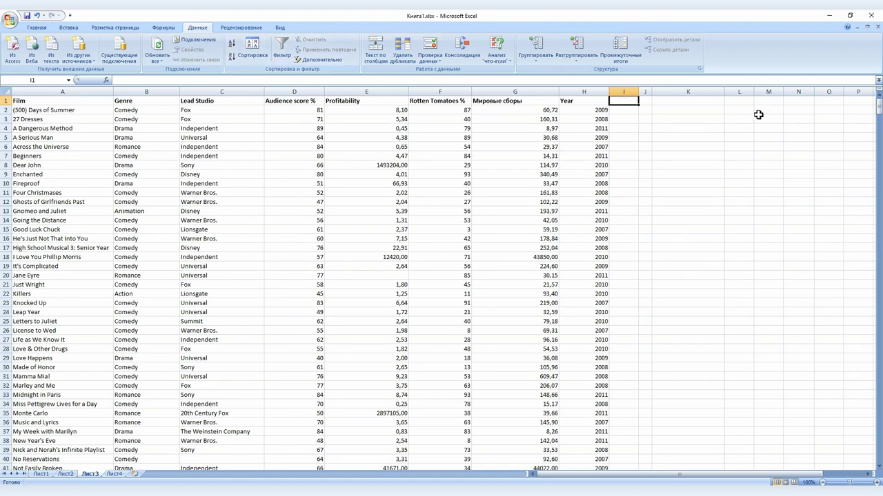
Copy Fox from C3 into K4 and widen column L.
{"action": "left_click", "coordinate": [698, 139]}
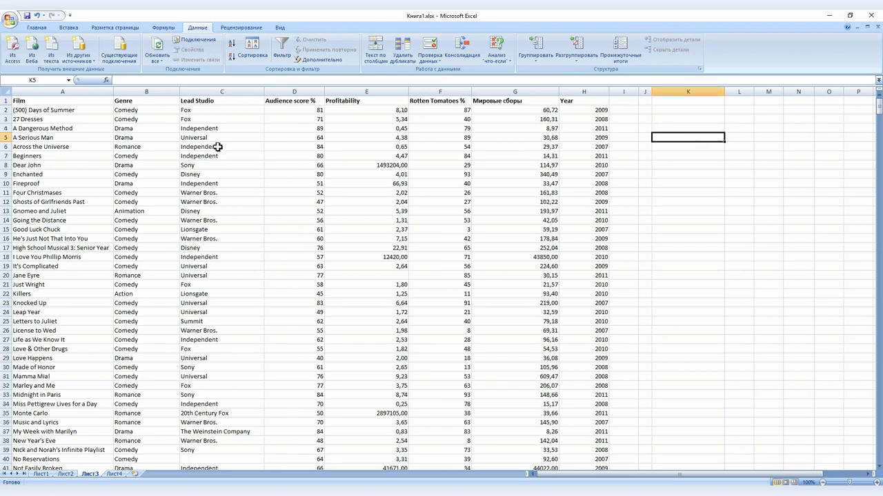
{"action": "left_click", "coordinate": [203, 120]}
{"action": "key", "text": "ctrl+c"}
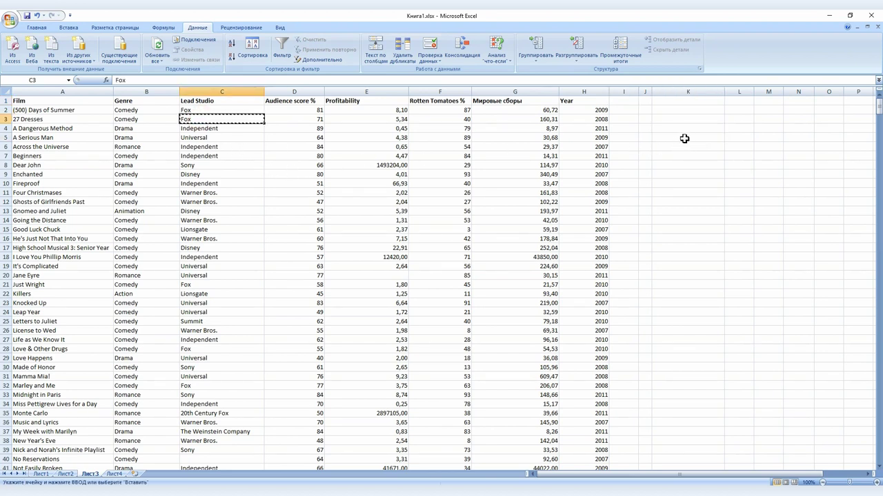
{"action": "left_click", "coordinate": [684, 129]}
{"action": "key", "text": "ctrl+v"}
{"action": "left_click", "coordinate": [745, 129]}
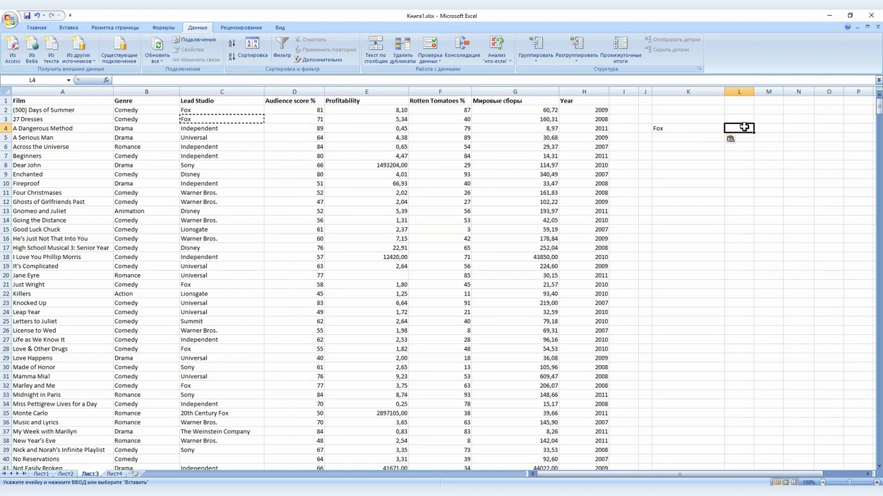
{"action": "left_click_drag", "start_coordinate": [754, 92], "coordinate": [784, 92]}
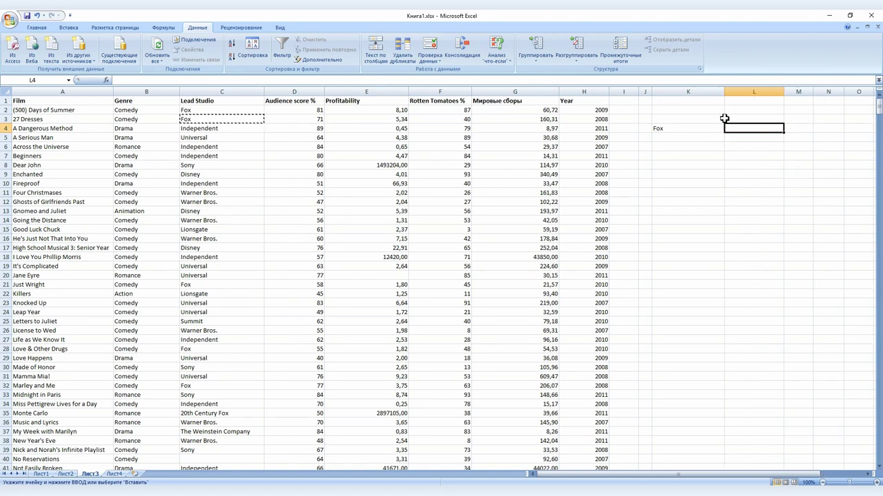
{"action": "left_click", "coordinate": [164, 29]}
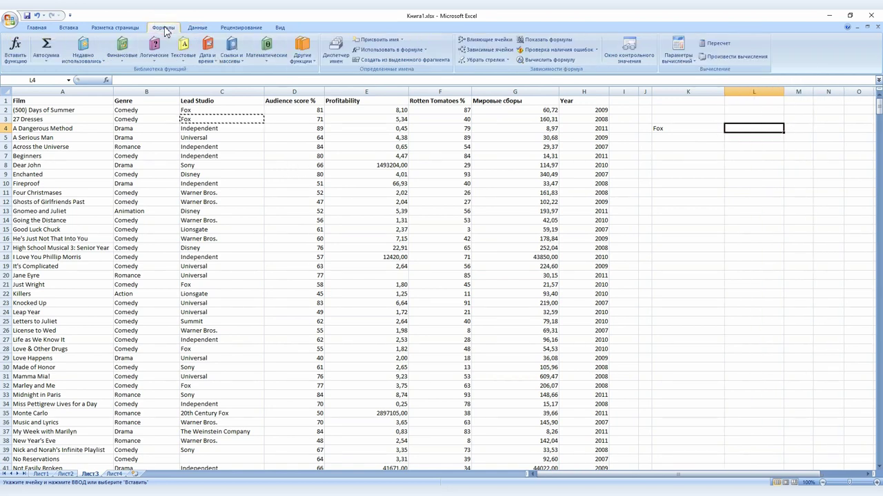
Enter =СЧЁТЕСЛИ(C:C;"fox") in L4 to count Fox films, returning 6.
{"action": "left_click", "coordinate": [22, 51]}
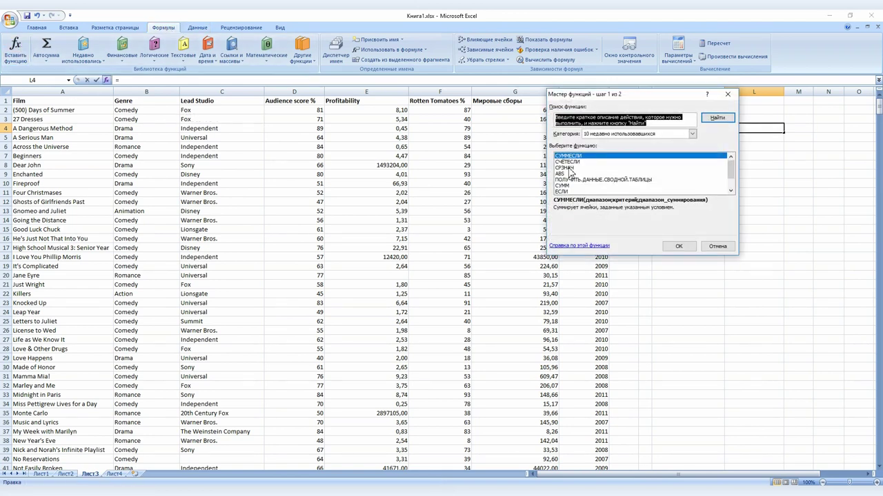
{"action": "left_click", "coordinate": [566, 162]}
{"action": "left_click", "coordinate": [692, 136]}
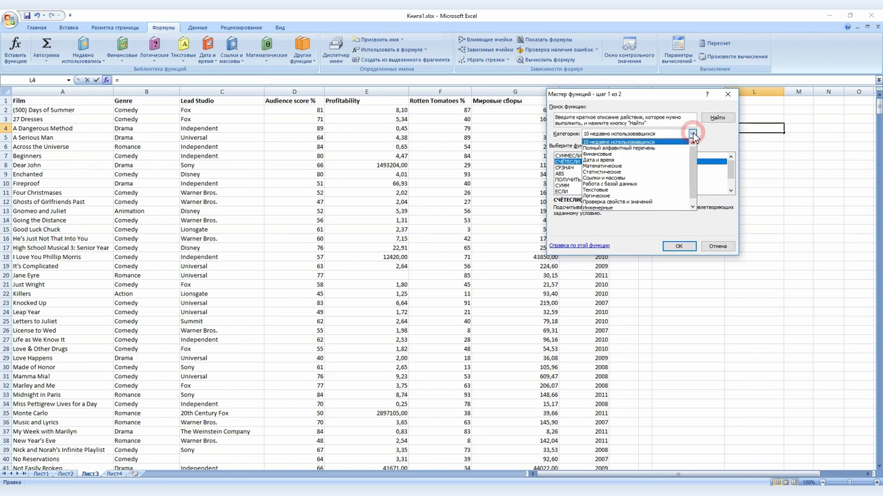
{"action": "left_click", "coordinate": [662, 170]}
{"action": "left_click", "coordinate": [731, 174]}
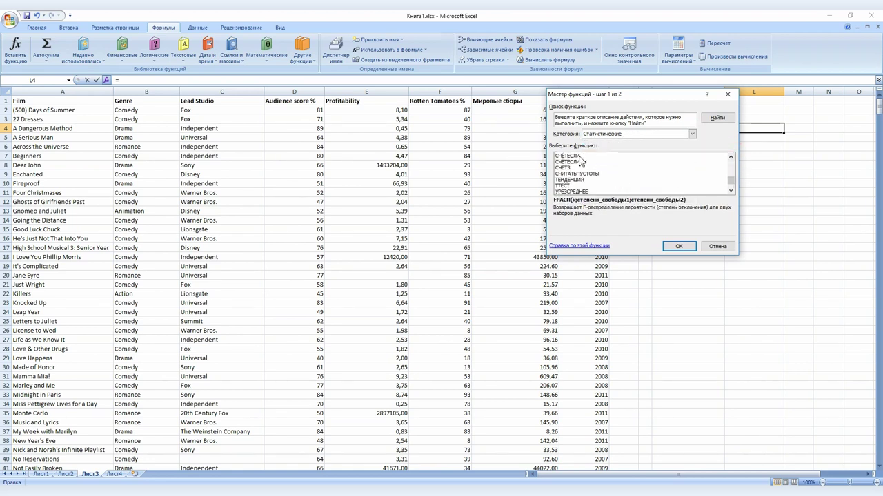
{"action": "left_click", "coordinate": [580, 157]}
{"action": "left_click", "coordinate": [678, 246]}
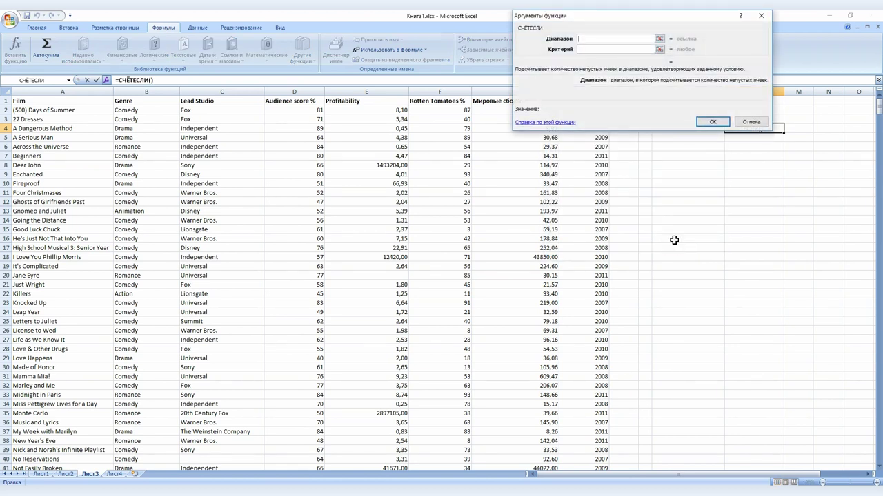
{"action": "left_click", "coordinate": [221, 90]}
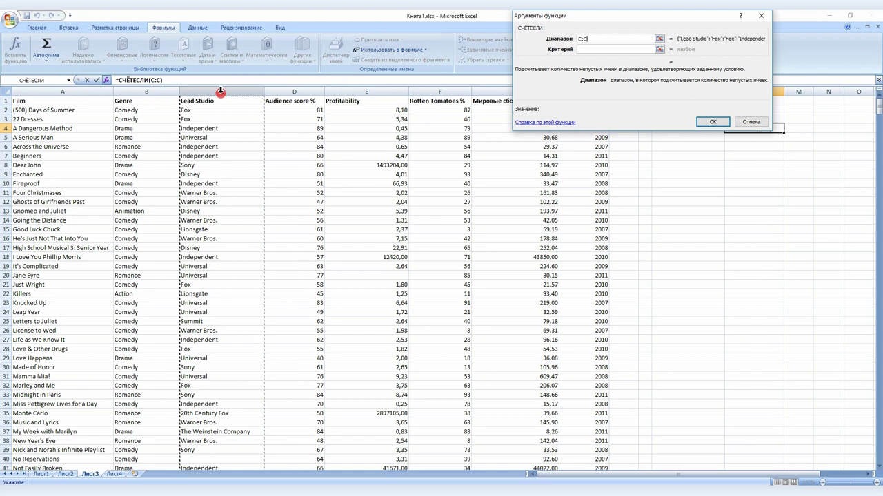
{"action": "left_click", "coordinate": [586, 48]}
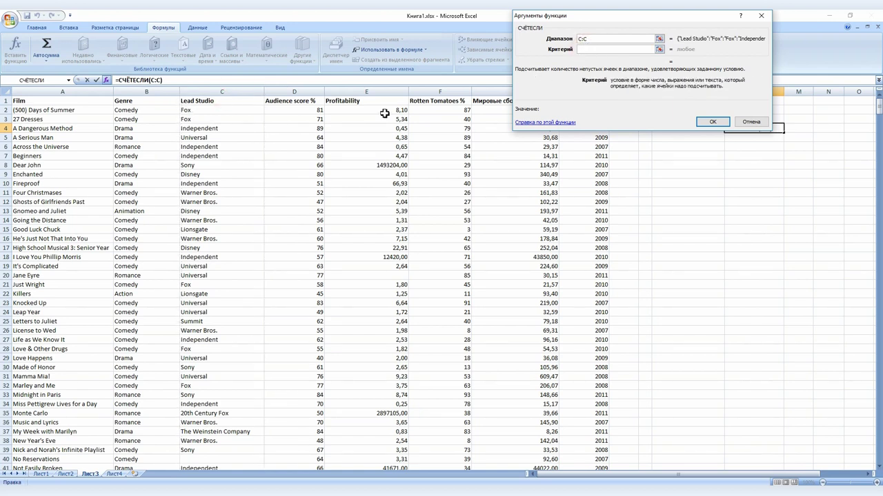
{"action": "type", "text": "fox"}
{"action": "left_click", "coordinate": [708, 121]}
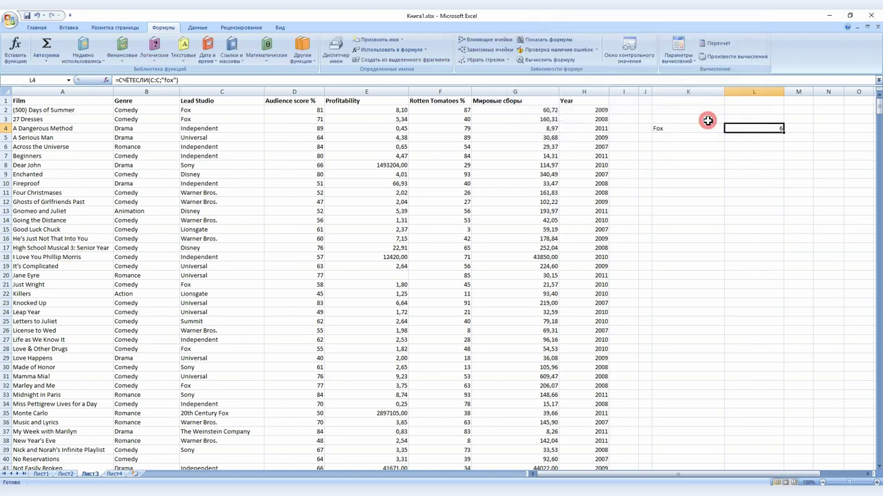
Filter Lead Studio to Fox to verify six films, then clear and switch off filtering.
{"action": "left_click", "coordinate": [793, 127]}
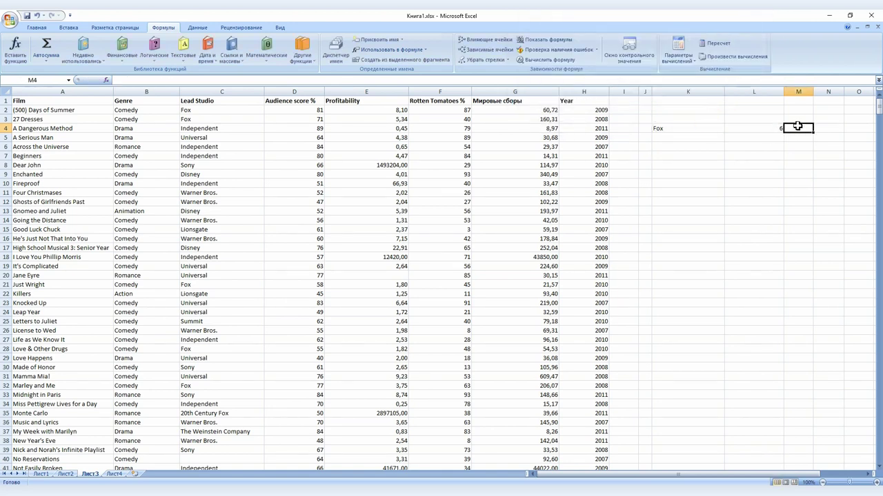
{"action": "left_click", "coordinate": [242, 91]}
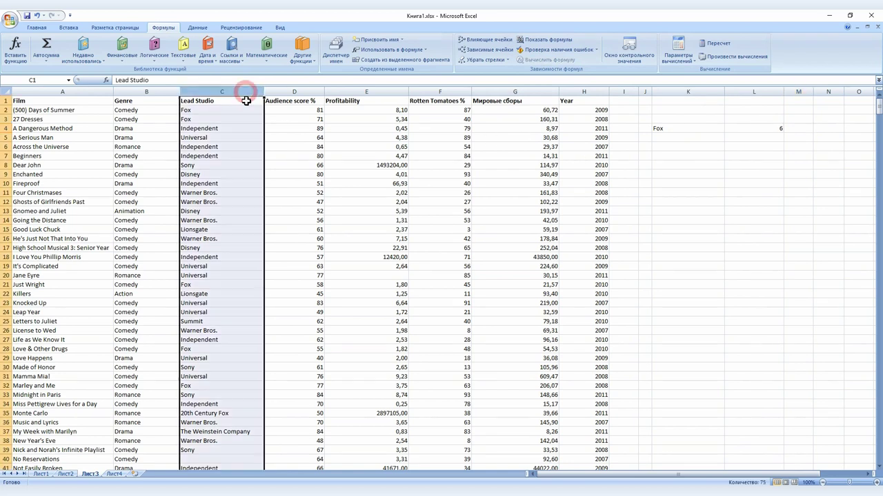
{"action": "left_click", "coordinate": [197, 27]}
{"action": "left_click", "coordinate": [282, 48]}
{"action": "left_click", "coordinate": [260, 101]}
{"action": "left_click", "coordinate": [185, 173]}
{"action": "left_click", "coordinate": [185, 202]}
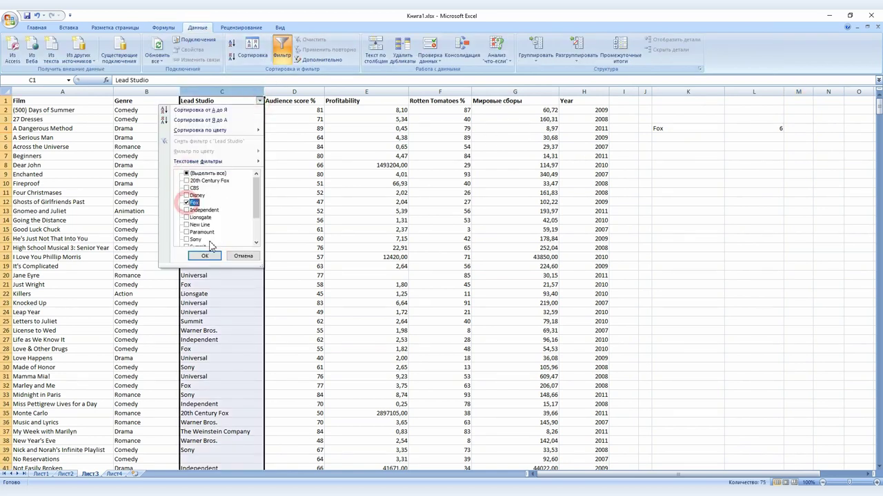
{"action": "left_click", "coordinate": [205, 256]}
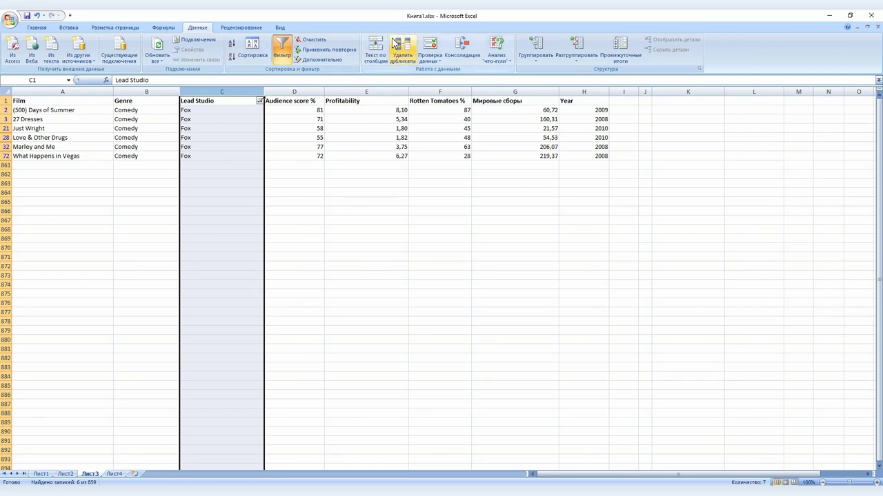
{"action": "left_click", "coordinate": [312, 40]}
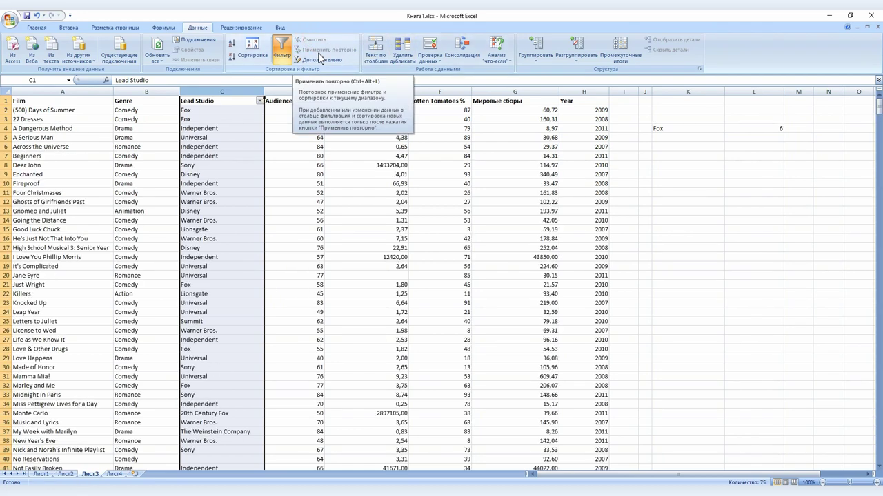
{"action": "left_click", "coordinate": [282, 50]}
Sort the whole film table A–Я by Lead Studio, expanding the selection.
{"action": "left_click", "coordinate": [36, 27]}
{"action": "left_click", "coordinate": [793, 56]}
{"action": "left_click", "coordinate": [807, 73]}
{"action": "left_click", "coordinate": [670, 200]}
{"action": "left_click", "coordinate": [691, 140]}
{"action": "left_click", "coordinate": [729, 137]}
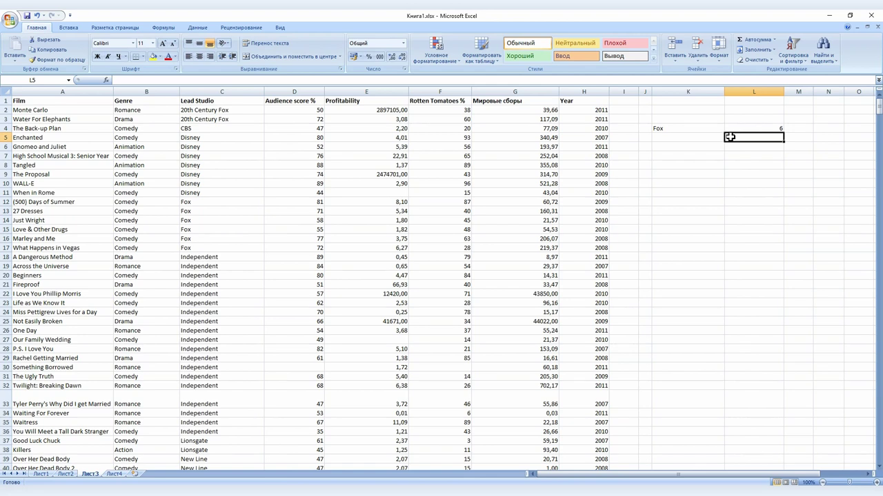
In L5, count Disney films with СЧЁТЕСЛИ over C:C using C7 as criterion, giving 7.
{"action": "type", "text": "="}
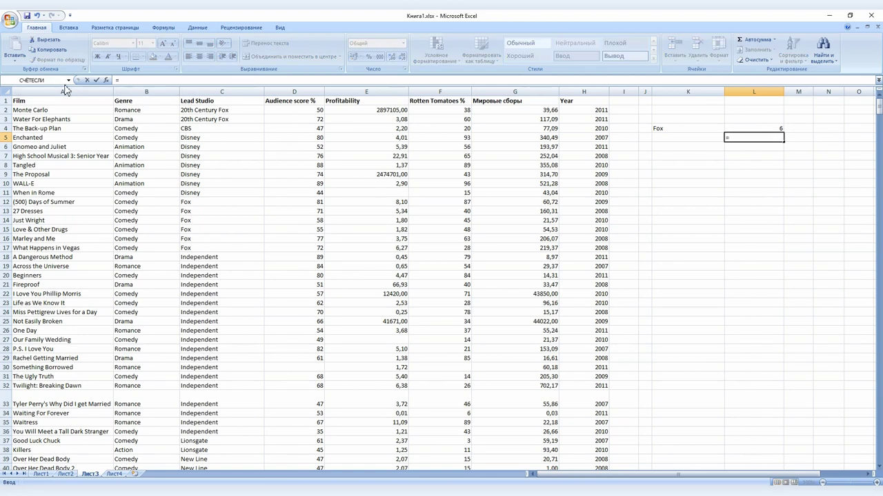
{"action": "left_click", "coordinate": [68, 81]}
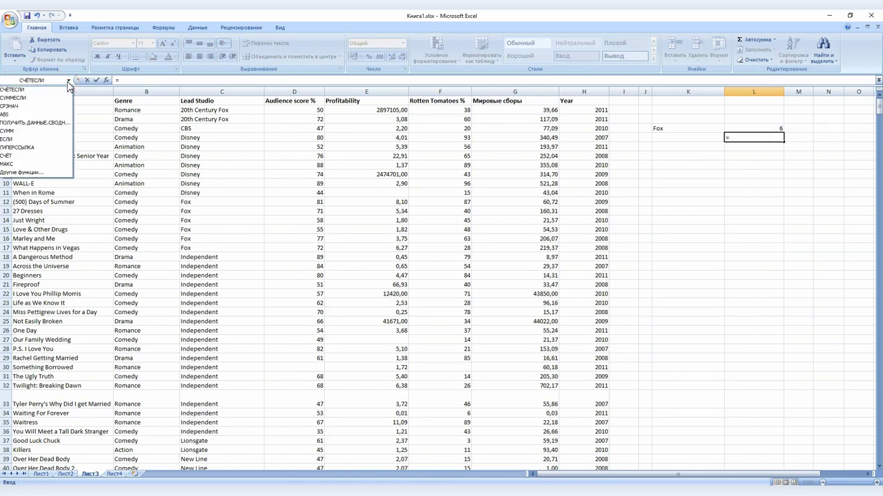
{"action": "left_click", "coordinate": [67, 81]}
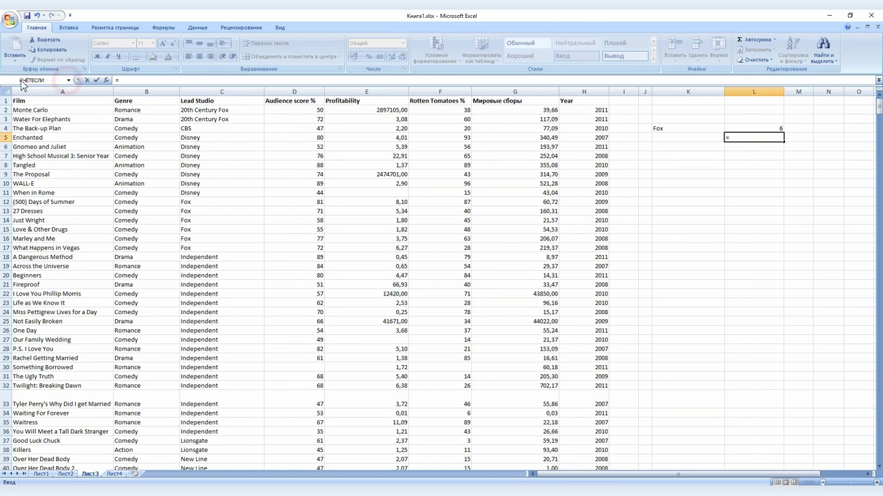
{"action": "left_click", "coordinate": [31, 82]}
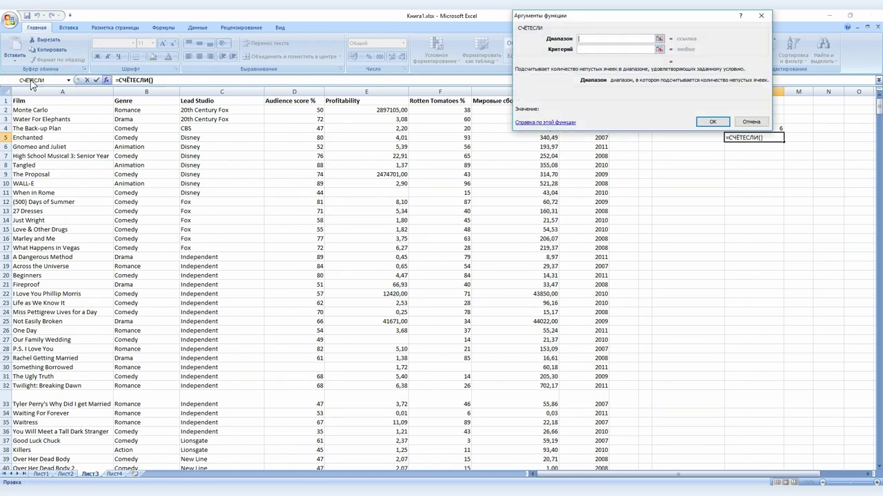
{"action": "left_click", "coordinate": [211, 86]}
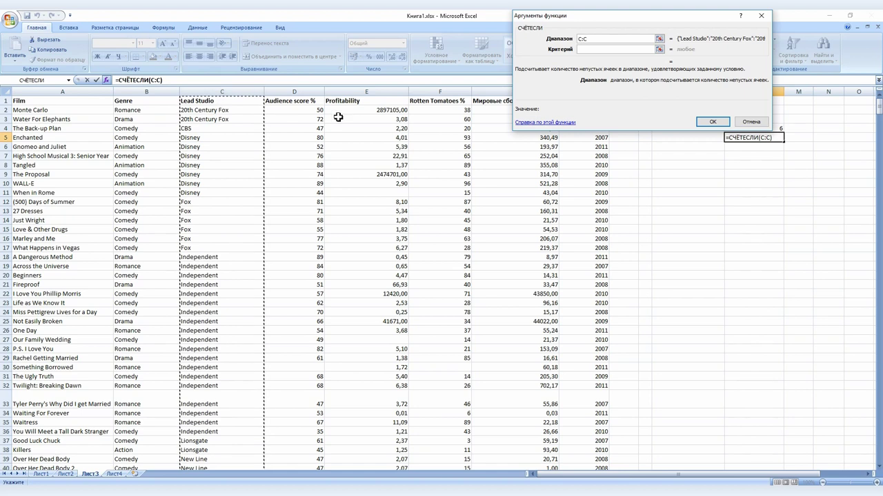
{"action": "left_click", "coordinate": [597, 50]}
{"action": "left_click", "coordinate": [193, 156]}
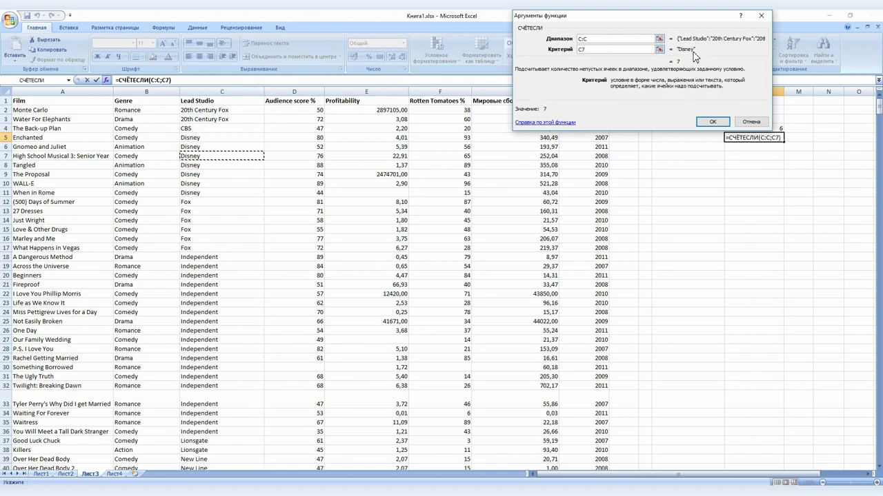
{"action": "left_click", "coordinate": [710, 122]}
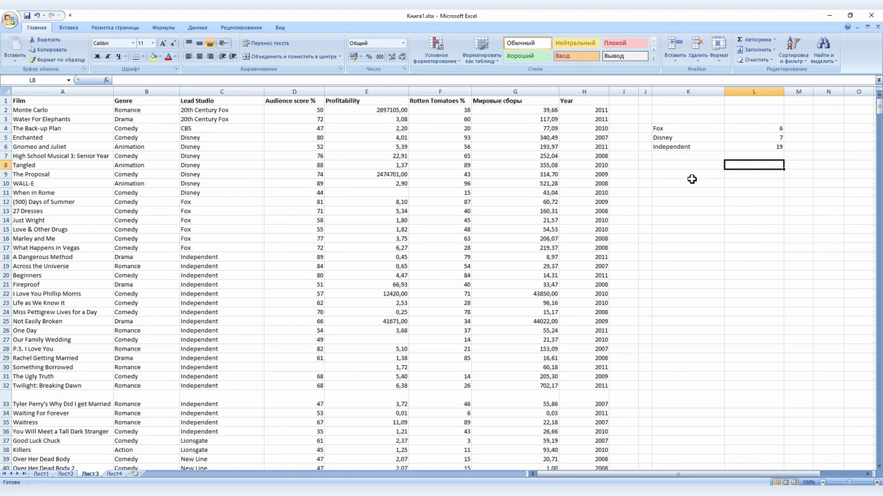
Enter headers Количество транзакций in L1 and Общая сумма in M1.
{"action": "left_click", "coordinate": [752, 102]}
{"action": "type", "text": "Rjkbxt"}
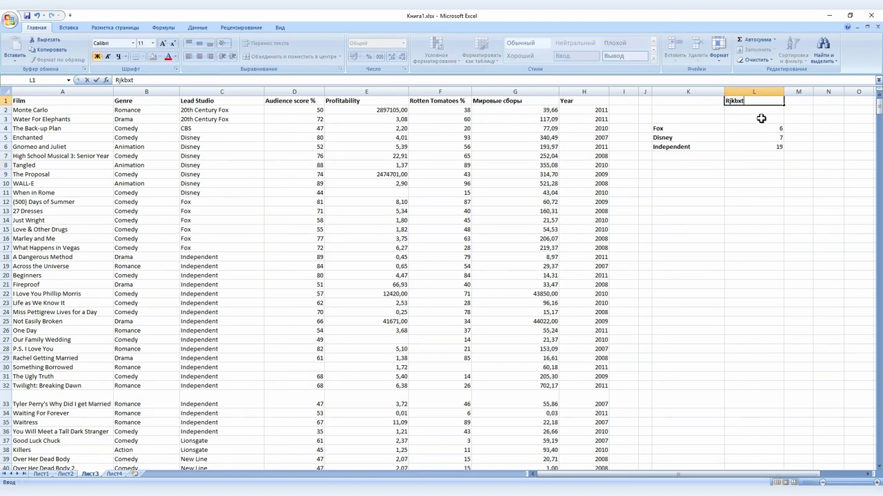
{"action": "left_click", "coordinate": [820, 102]}
{"action": "type", "text": "C"}
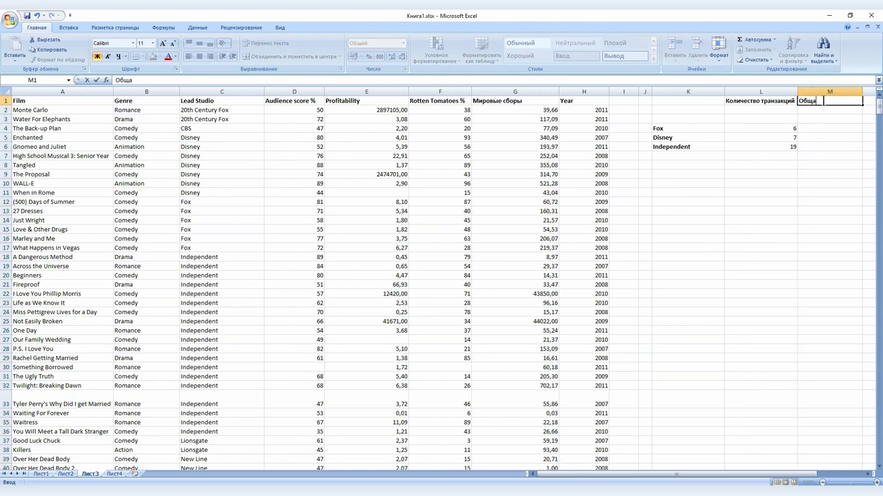
{"action": "type", "text": "я сумма"}
{"action": "left_click", "coordinate": [810, 128]}
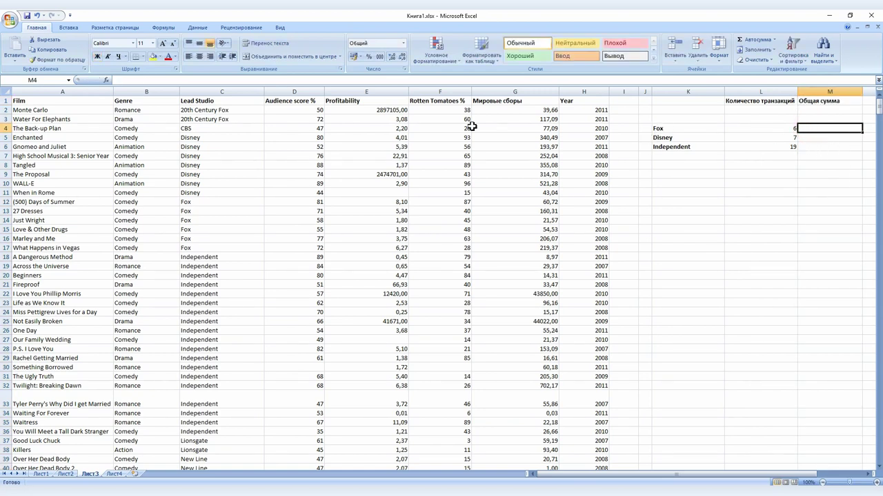
Start a СУММЕСЛИ function in M4 from the Математические category.
{"action": "left_click", "coordinate": [107, 80]}
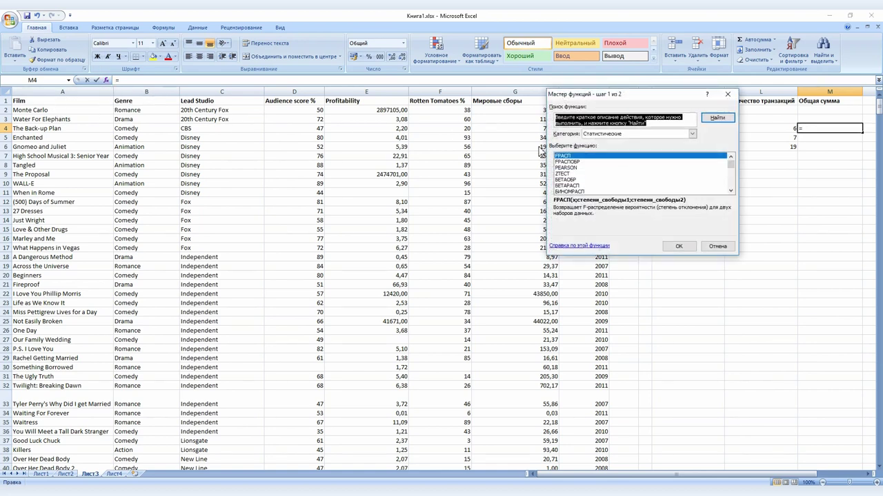
{"action": "left_click", "coordinate": [692, 133]}
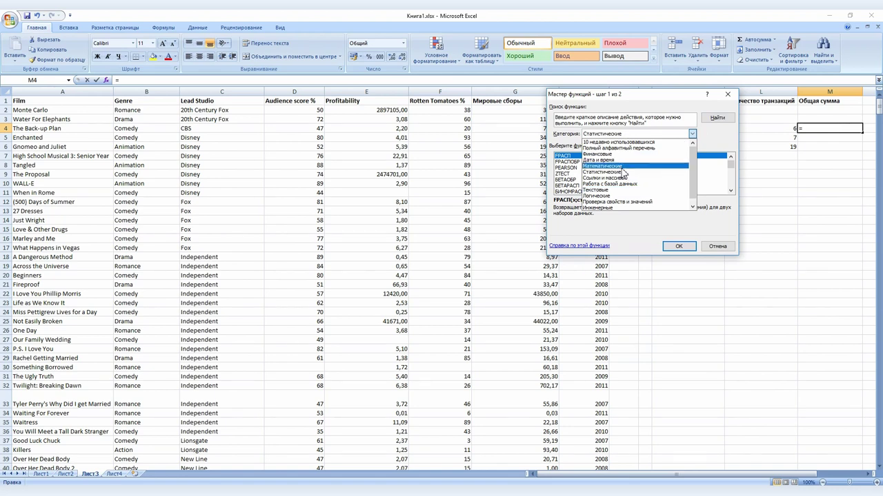
{"action": "left_click", "coordinate": [625, 173]}
{"action": "left_click", "coordinate": [729, 164]}
{"action": "left_click", "coordinate": [730, 158]}
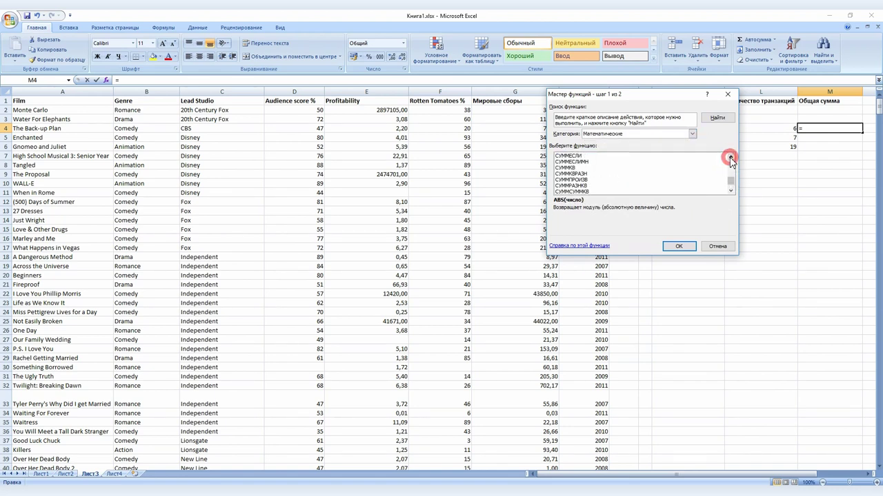
{"action": "left_click", "coordinate": [576, 162]}
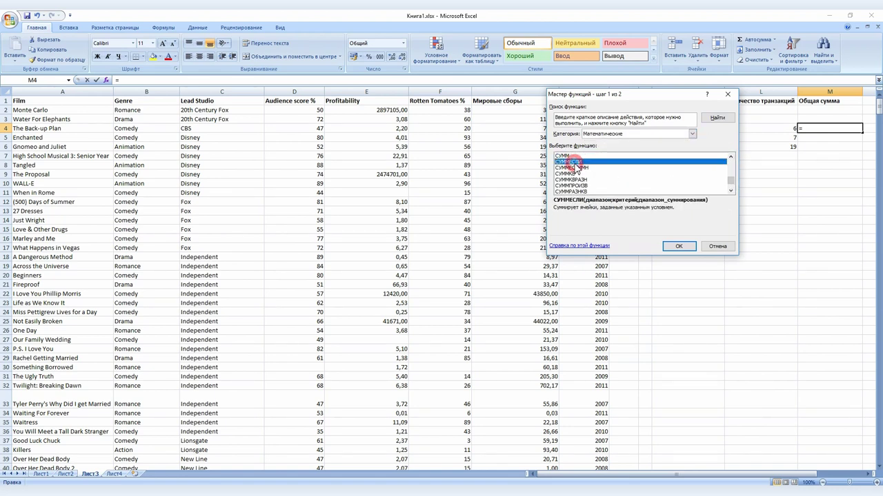
{"action": "left_click", "coordinate": [679, 246]}
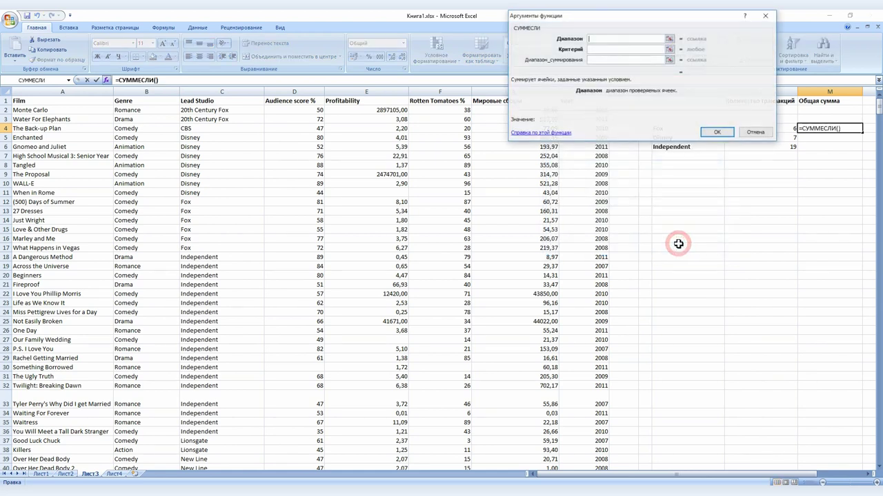
Set СУММЕСЛИ arguments to range C:C, criterion C12 and sum range G:G, giving 722,5683.
{"action": "left_click", "coordinate": [227, 92]}
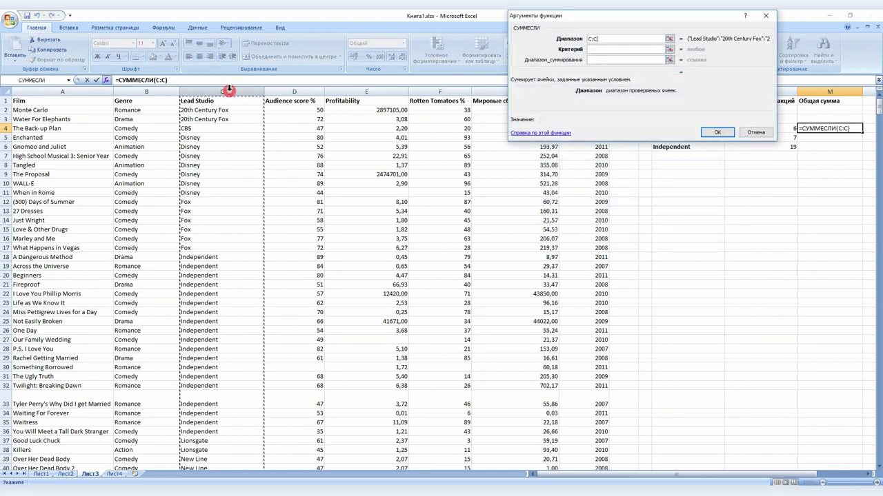
{"action": "left_click_drag", "start_coordinate": [633, 17], "coordinate": [672, 85]}
{"action": "left_click", "coordinate": [667, 116]}
{"action": "left_click", "coordinate": [190, 209]}
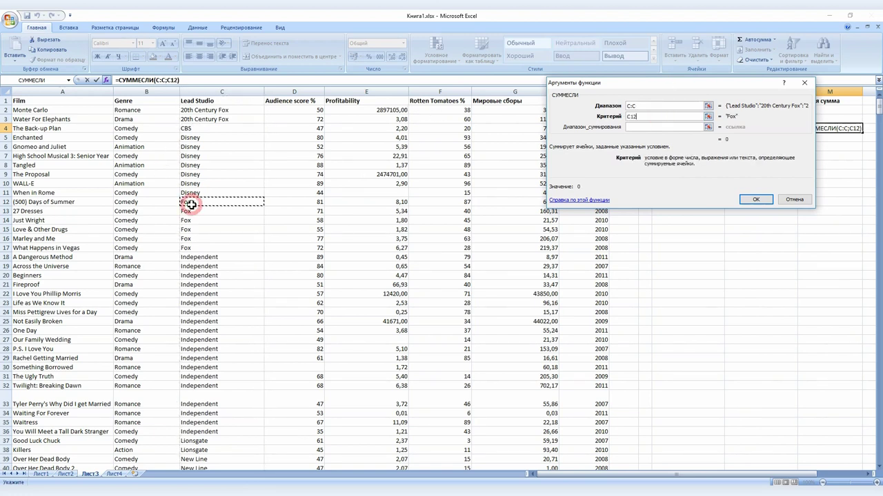
{"action": "left_click", "coordinate": [631, 126]}
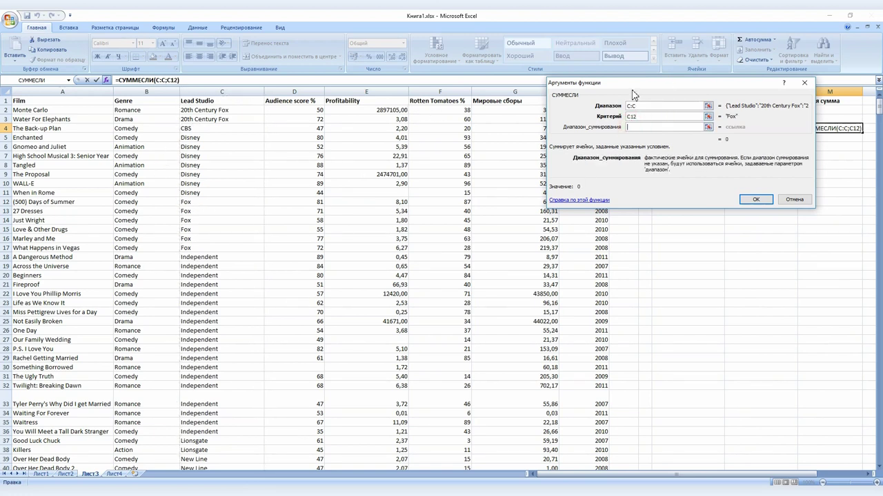
{"action": "left_click_drag", "start_coordinate": [633, 83], "coordinate": [689, 31]}
{"action": "left_click", "coordinate": [528, 89]}
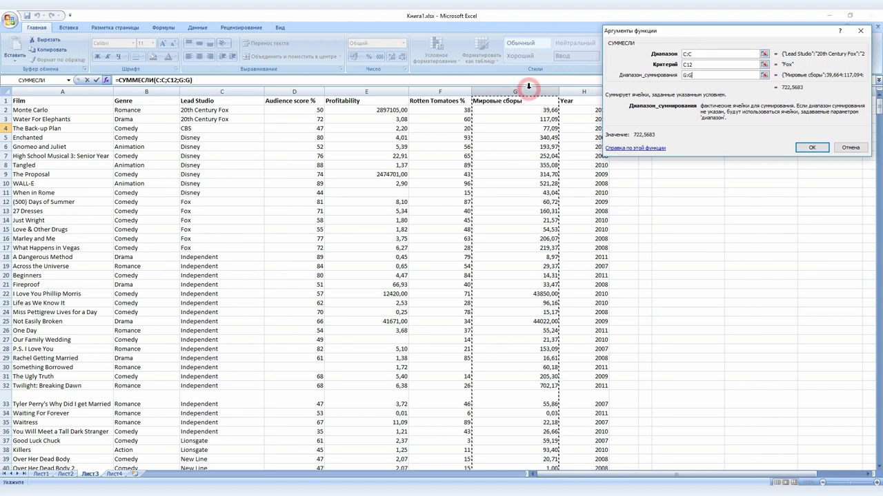
{"action": "left_click", "coordinate": [811, 149]}
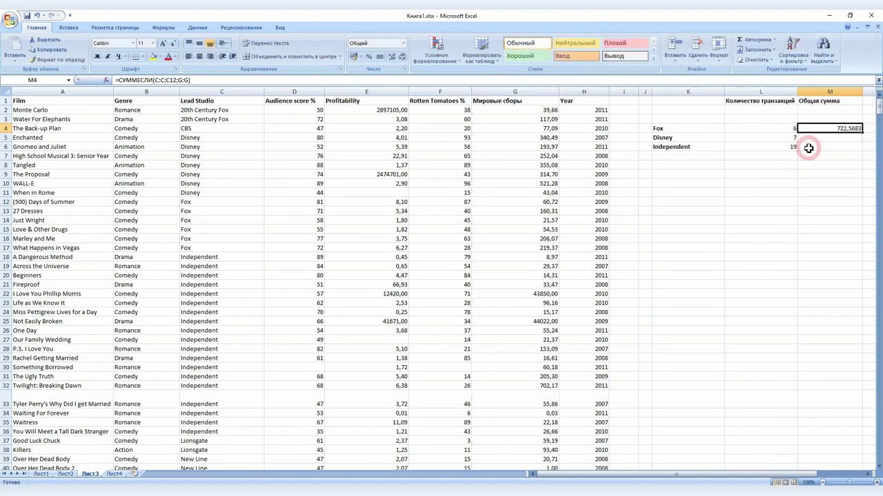
Turn on AutoFilter and filter Lead Studio to Fox only.
{"action": "left_click", "coordinate": [255, 91]}
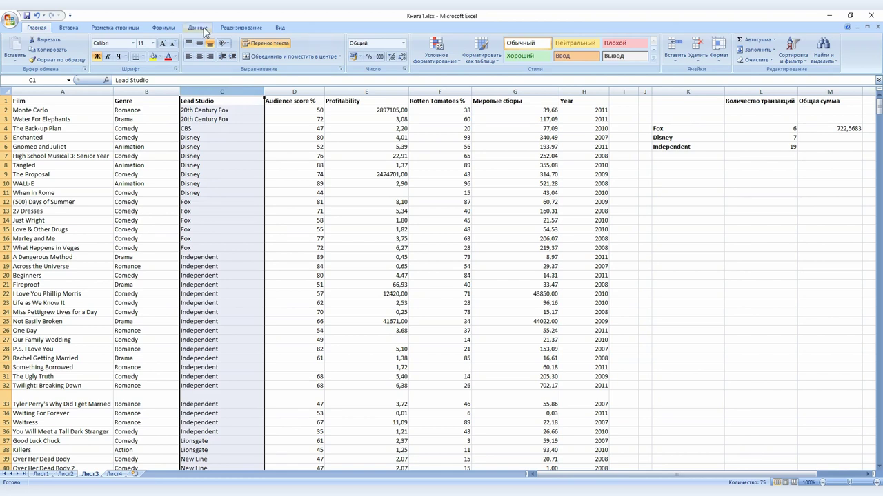
{"action": "left_click", "coordinate": [197, 28]}
{"action": "left_click", "coordinate": [282, 52]}
{"action": "left_click", "coordinate": [259, 101]}
{"action": "left_click", "coordinate": [188, 173]}
{"action": "left_click", "coordinate": [186, 202]}
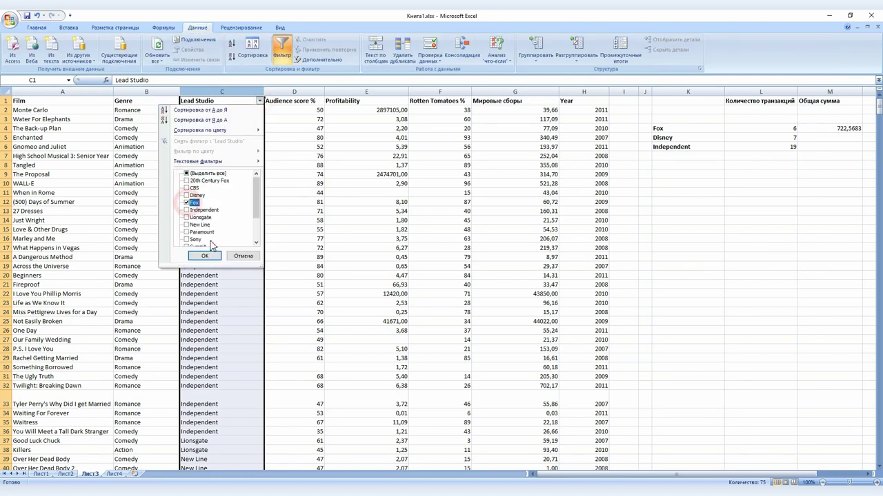
{"action": "left_click", "coordinate": [205, 255]}
AutoSum the Fox gross values G12:G17 to confirm 722,57.
{"action": "left_click_drag", "start_coordinate": [530, 110], "coordinate": [538, 156]}
{"action": "left_click", "coordinate": [164, 28]}
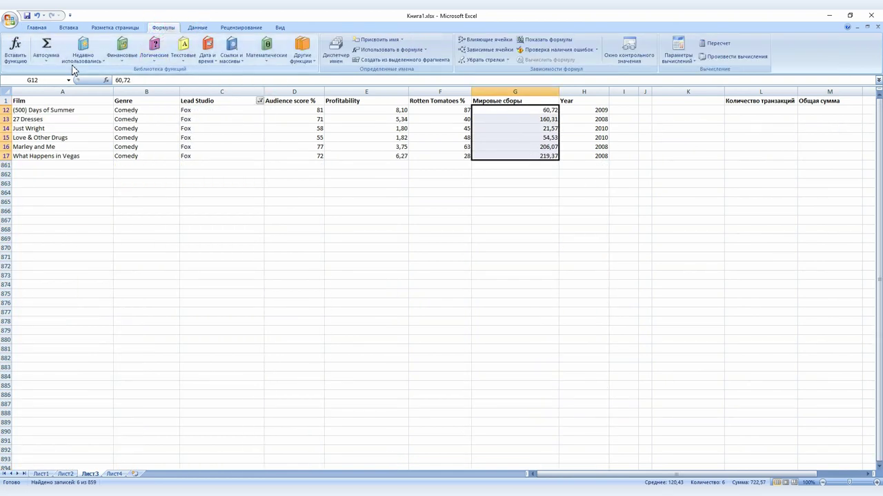
{"action": "left_click", "coordinate": [514, 174]}
{"action": "left_click", "coordinate": [47, 48]}
{"action": "key", "text": "Return"}
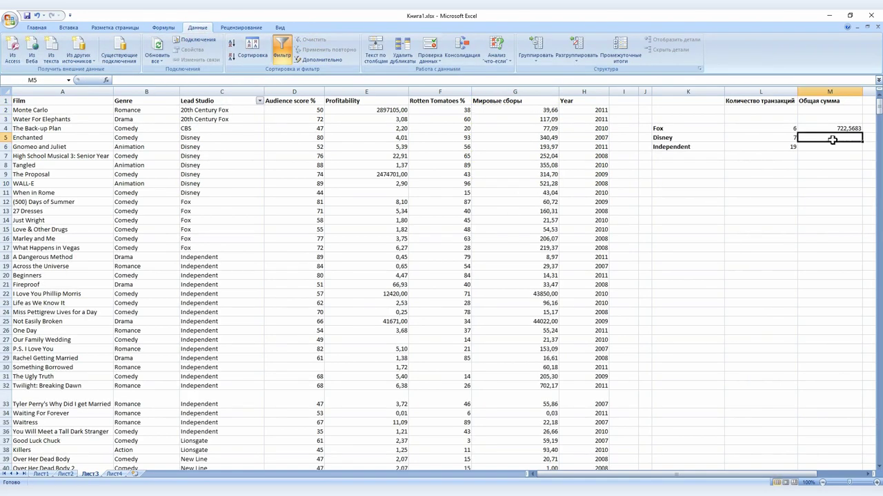
Enter the Disney СУММЕСЛИ total in M5, giving 2020,60.
{"action": "left_click", "coordinate": [222, 92]}
{"action": "key", "text": "Tab"}
{"action": "left_click", "coordinate": [222, 164]}
{"action": "key", "text": "Tab"}
{"action": "left_click", "coordinate": [709, 304]}
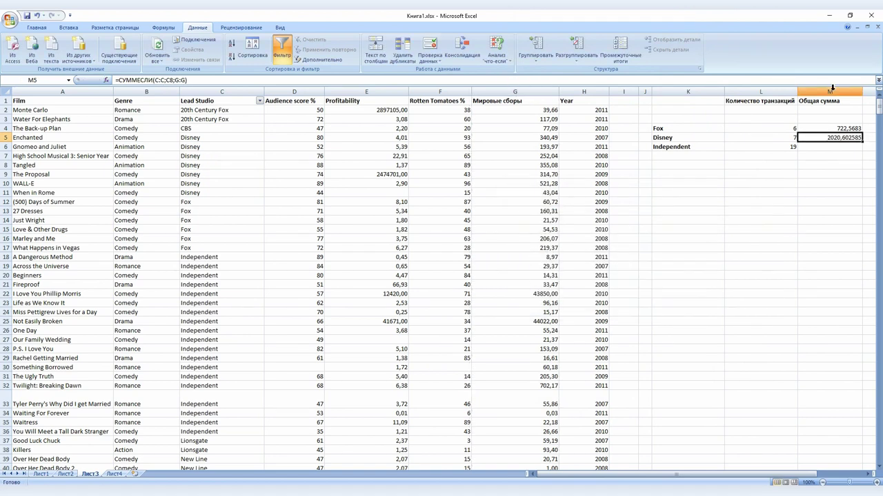
Format column M as Числовой with two decimals and confirm the Independent total in M6.
{"action": "right_click", "coordinate": [833, 93]}
{"action": "left_click", "coordinate": [752, 169]}
{"action": "left_click", "coordinate": [621, 105]}
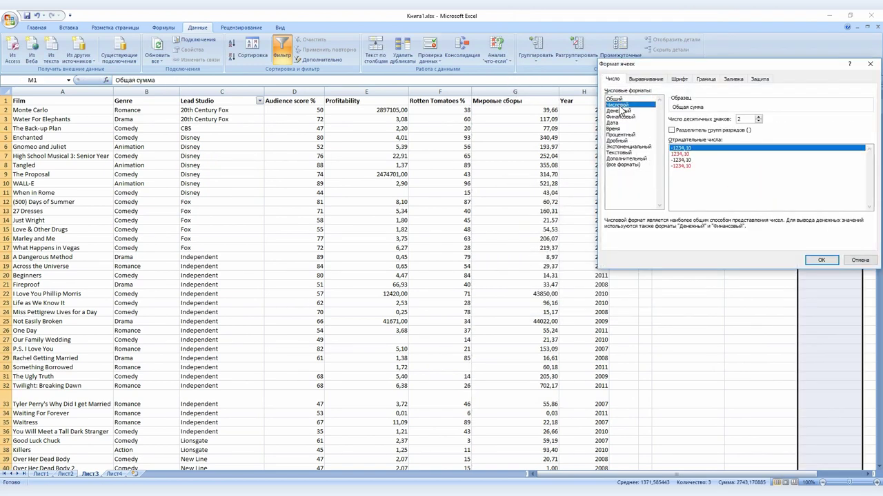
{"action": "left_click", "coordinate": [826, 261]}
{"action": "key", "text": "Down"}
{"action": "key", "text": "Down"}
{"action": "key", "text": "Down"}
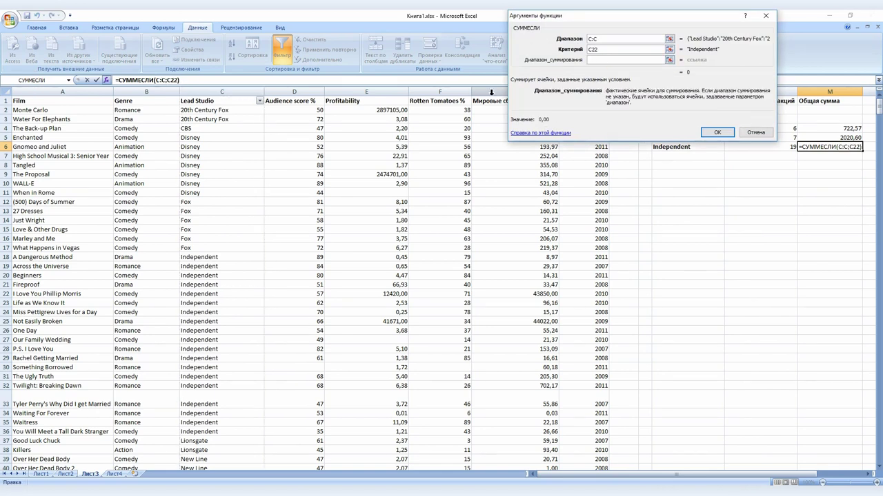
{"action": "key", "text": "Return"}
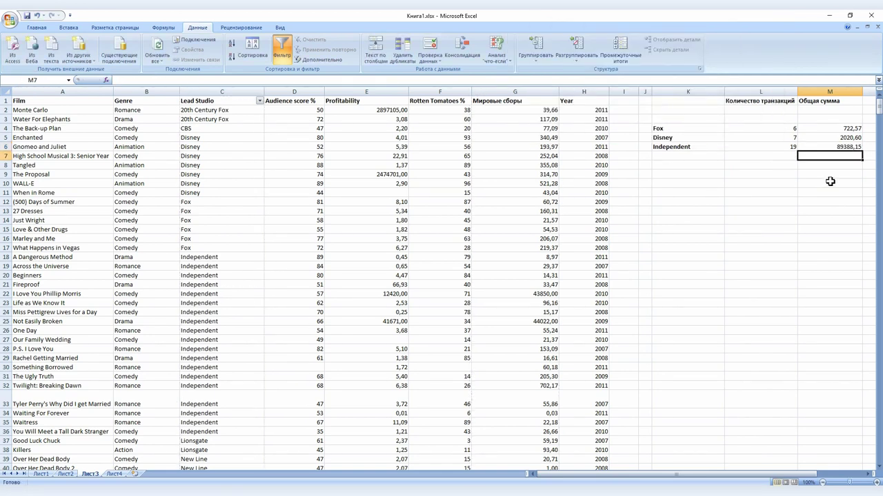
Copy the (500) Days of Summer row 12 into empty row 77.
{"action": "left_click", "coordinate": [834, 130]}
{"action": "left_click", "coordinate": [5, 201]}
{"action": "key", "text": "ctrl+c"}
{"action": "scroll", "coordinate": [262, 321], "scroll_direction": "down", "scroll_amount": 20}
{"action": "scroll", "coordinate": [258, 305], "scroll_direction": "up", "scroll_amount": 1}
{"action": "left_click", "coordinate": [7, 267]}
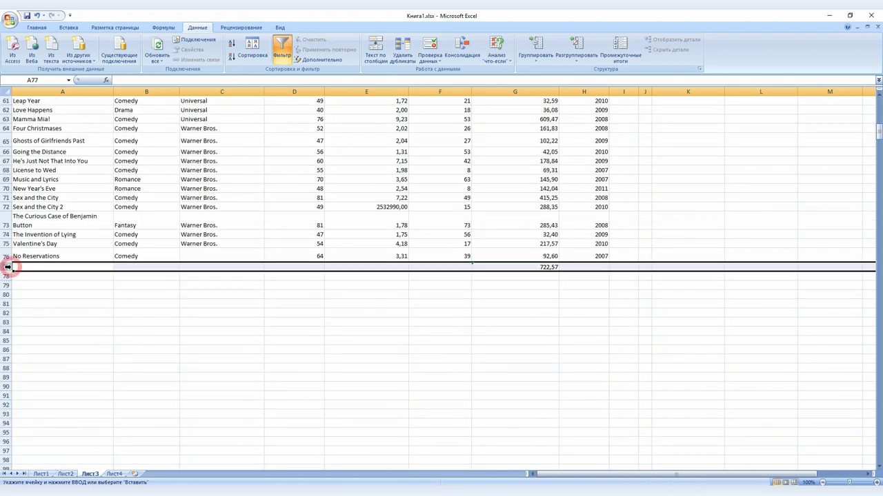
{"action": "key", "text": "ctrl+v"}
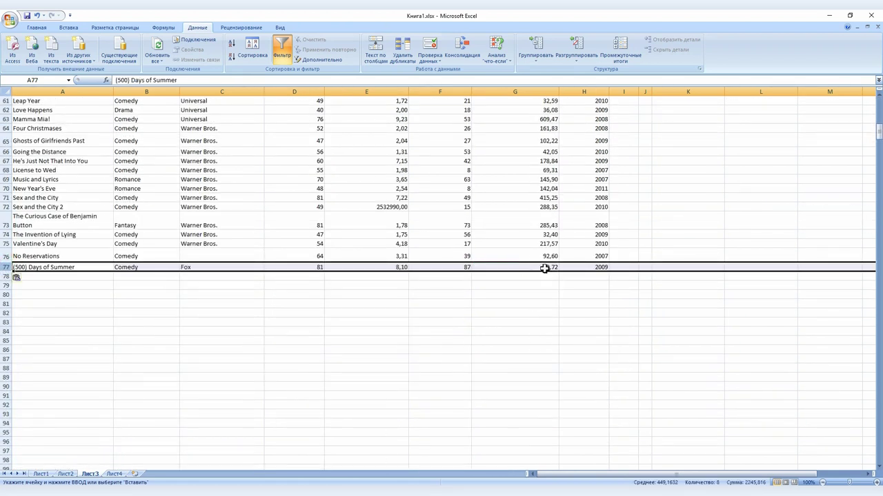
Change the new row's gross in G77 to 122344564, raising Fox's count to 7.
{"action": "double_click", "coordinate": [545, 267]}
{"action": "type", "text": "1"}
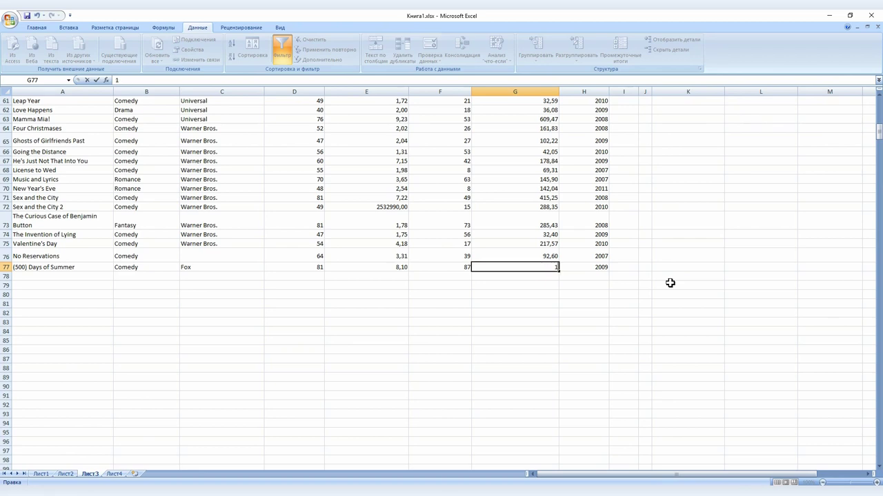
{"action": "type", "text": "22344564"}
{"action": "key", "text": "Return"}
{"action": "scroll", "coordinate": [670, 283], "scroll_direction": "up", "scroll_amount": 13}
{"action": "scroll", "coordinate": [669, 279], "scroll_direction": "up", "scroll_amount": 7}
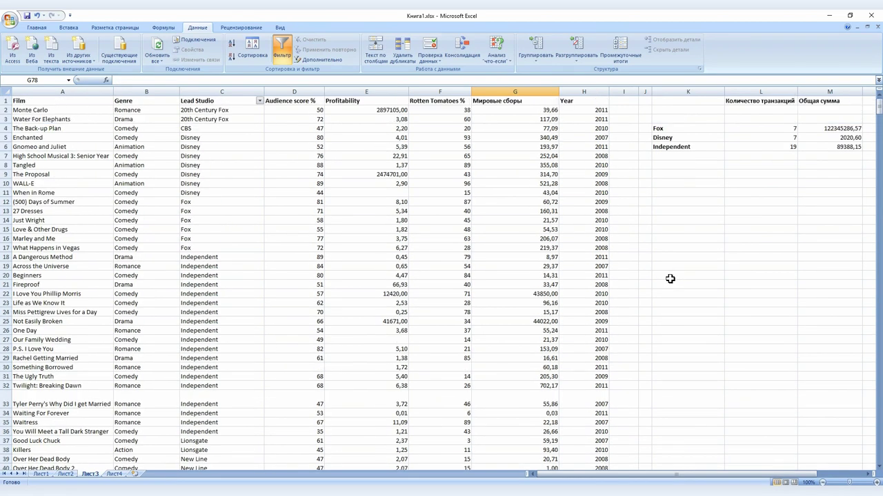
Start a СУММЕСЛИМН (SUMIFS) formula in M9 with column G:G as the sum range.
{"action": "left_click", "coordinate": [845, 129]}
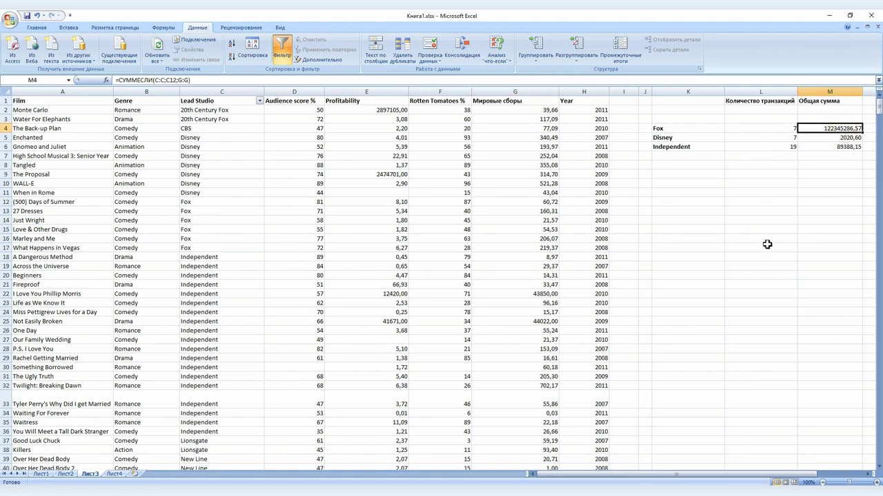
{"action": "left_click", "coordinate": [811, 176]}
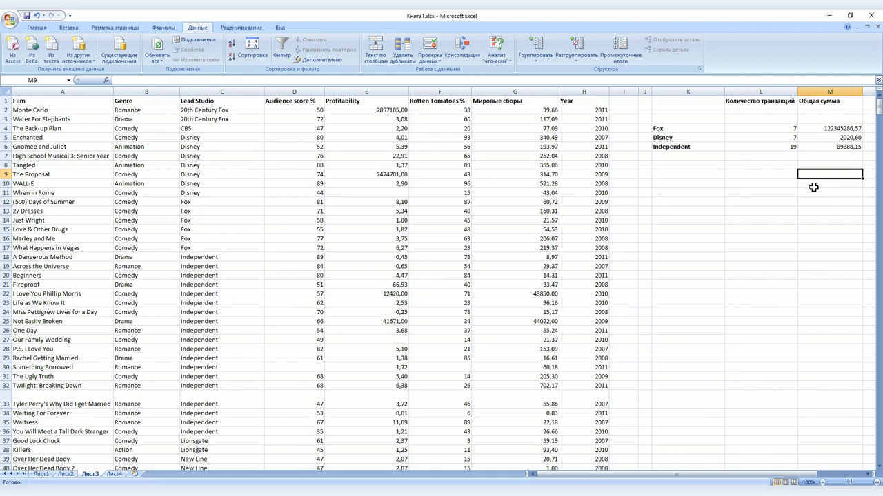
{"action": "type", "text": "="}
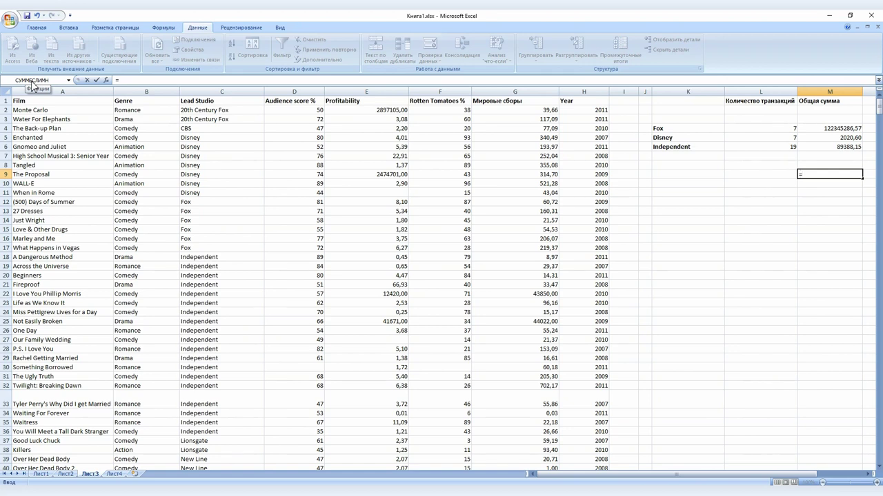
{"action": "left_click", "coordinate": [32, 84]}
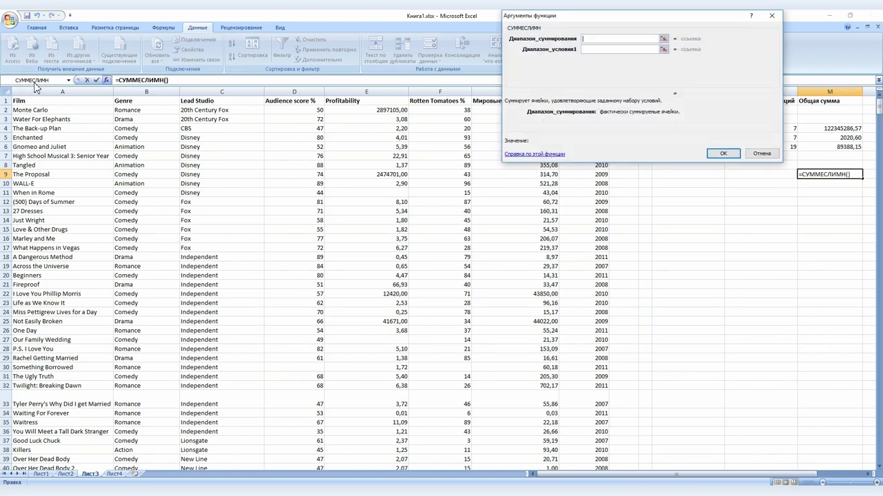
{"action": "left_click_drag", "start_coordinate": [578, 18], "coordinate": [650, 28]}
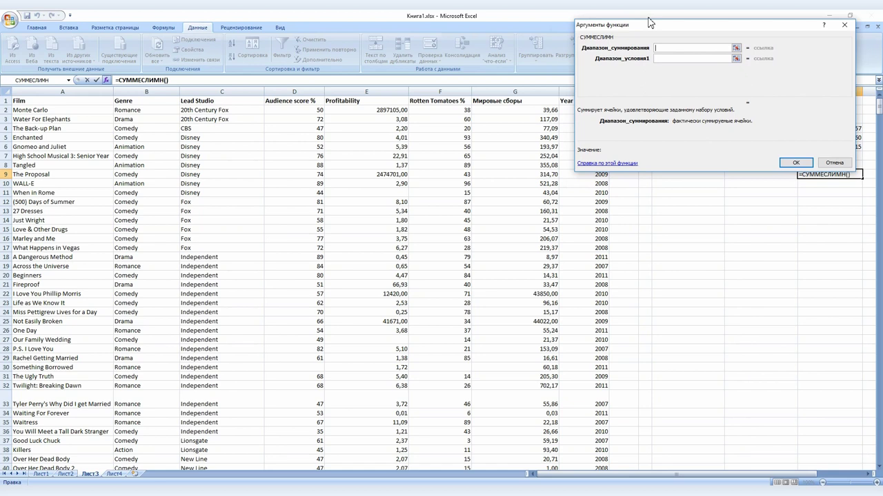
{"action": "left_click", "coordinate": [522, 85]}
Set the first criterion: Lead Studio column C:C matching cell C13 (Fox).
{"action": "left_click", "coordinate": [682, 59]}
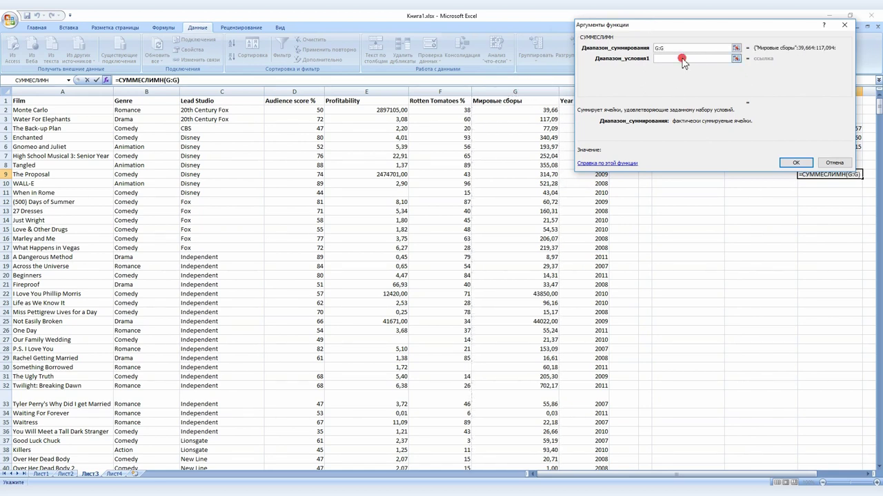
{"action": "left_click", "coordinate": [203, 91]}
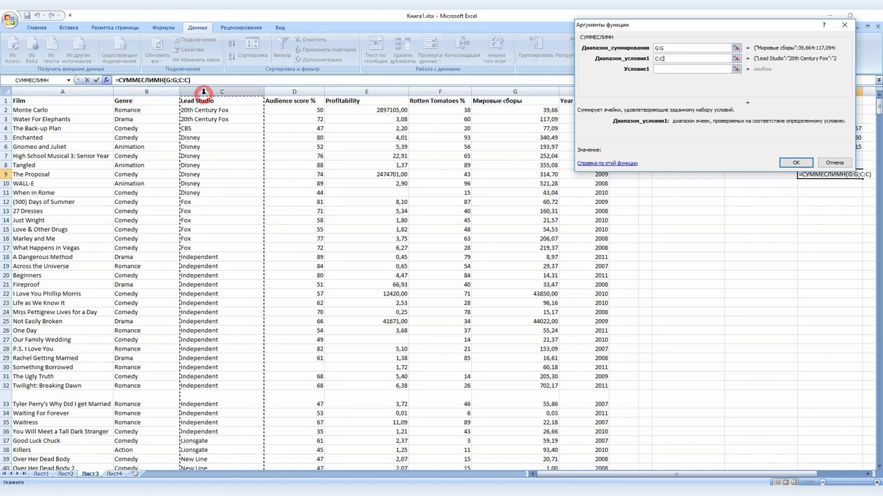
{"action": "left_click", "coordinate": [662, 69]}
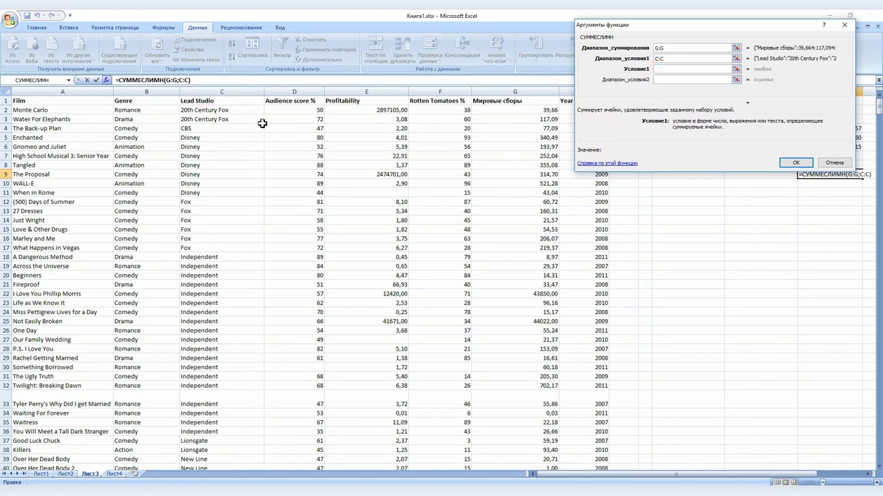
{"action": "left_click", "coordinate": [196, 214]}
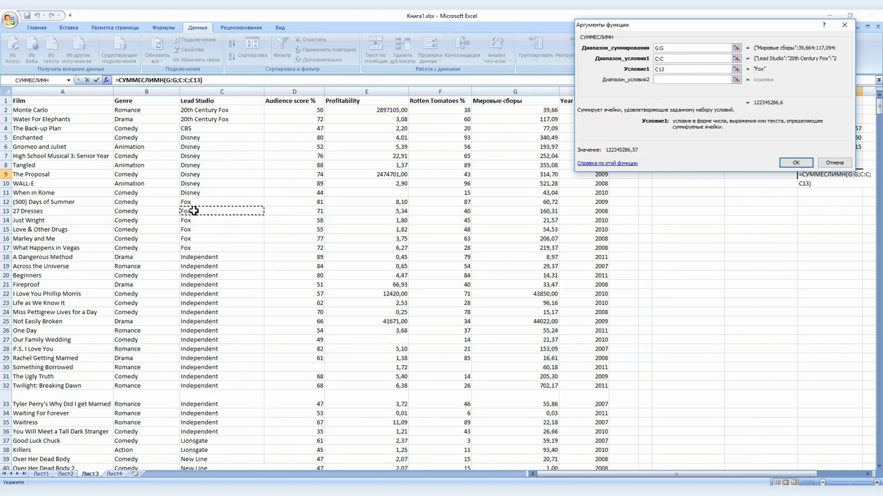
Add Year column H:H matching H7 as the second criterion and confirm, giving 585,75.
{"action": "left_click", "coordinate": [668, 79]}
{"action": "left_click_drag", "start_coordinate": [663, 38], "coordinate": [749, 43]}
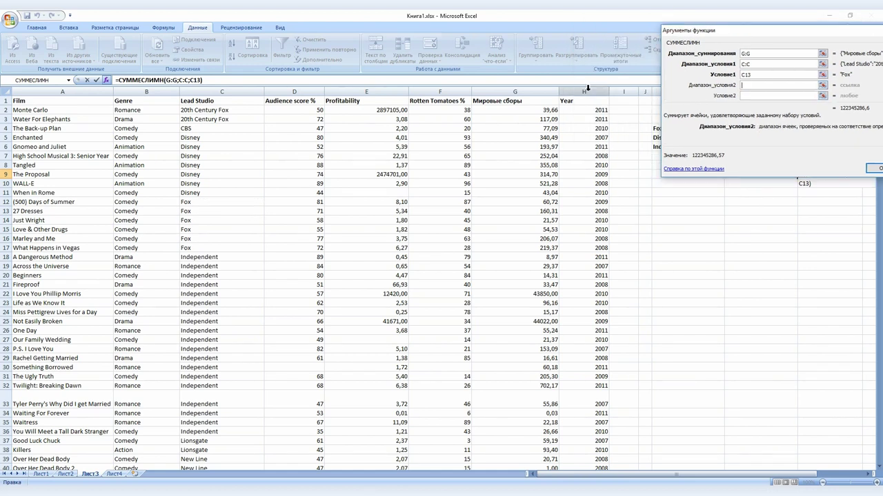
{"action": "left_click", "coordinate": [587, 89]}
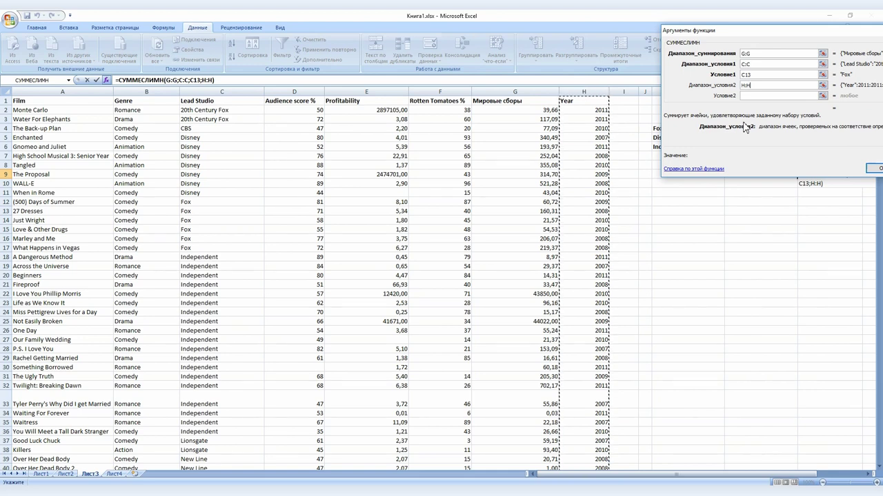
{"action": "left_click", "coordinate": [755, 96]}
{"action": "left_click", "coordinate": [600, 157]}
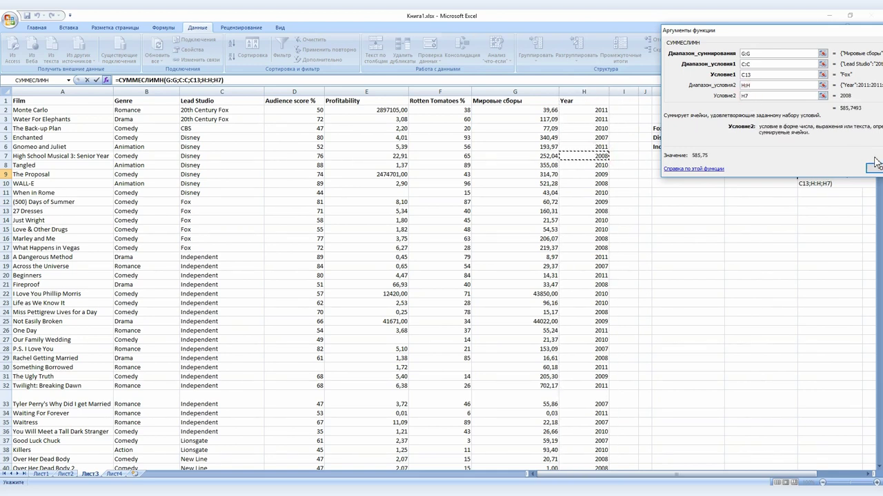
{"action": "left_click", "coordinate": [871, 168]}
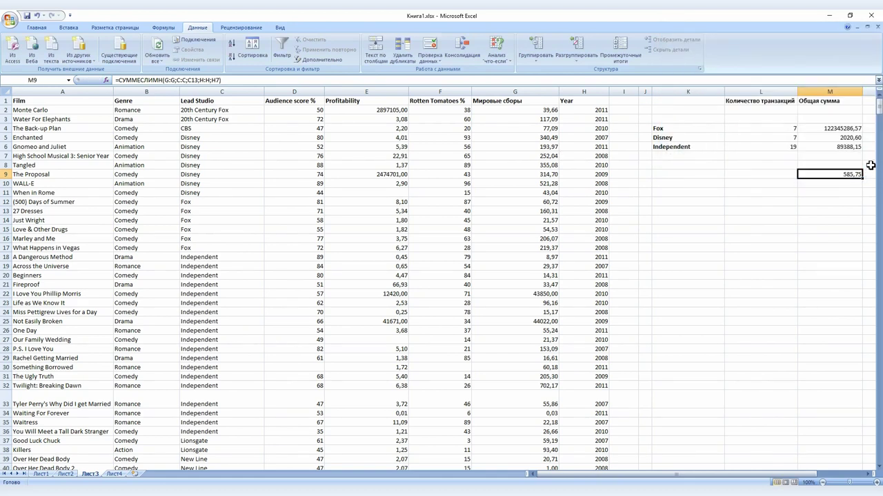
{"action": "key", "text": "alt+p"}
Replace H7 in the M9 formula with a literal year, trying 2009.
{"action": "double_click", "coordinate": [213, 80]}
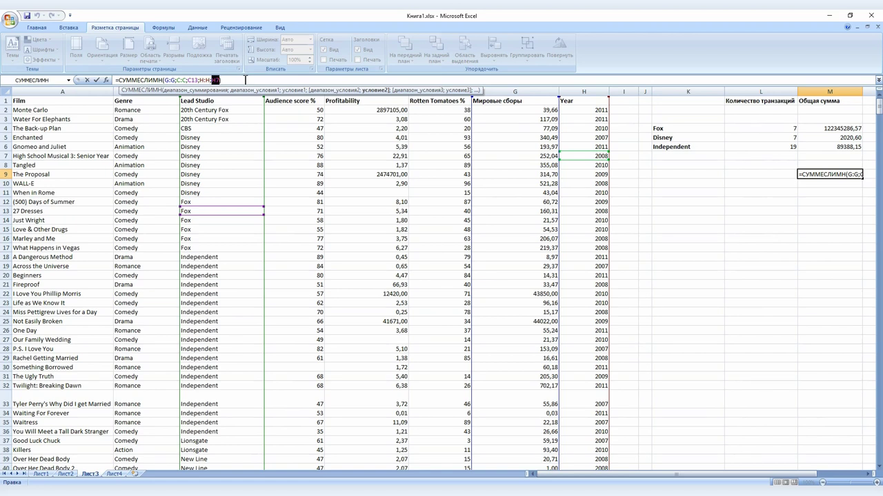
{"action": "type", "text": "2008"}
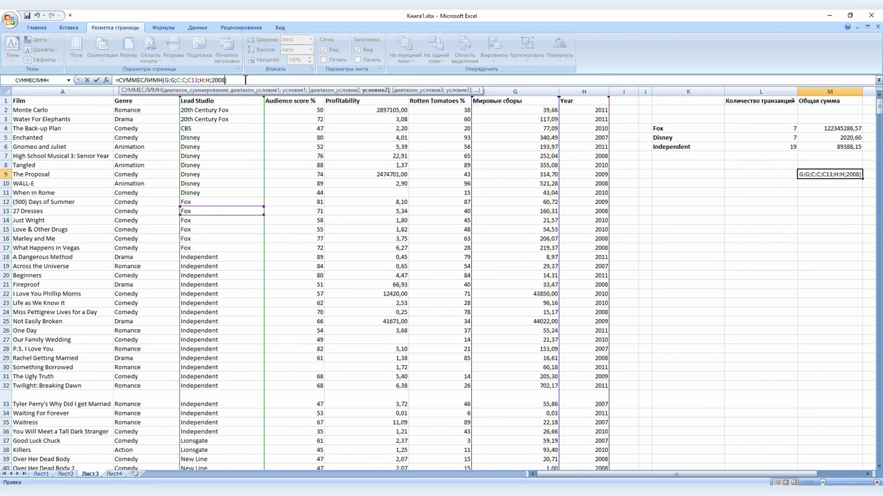
{"action": "key", "text": "Return"}
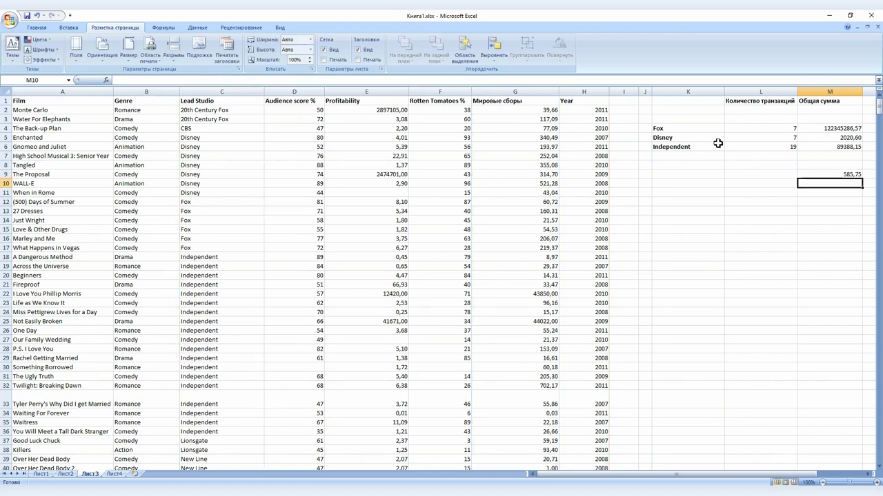
{"action": "left_click", "coordinate": [837, 173]}
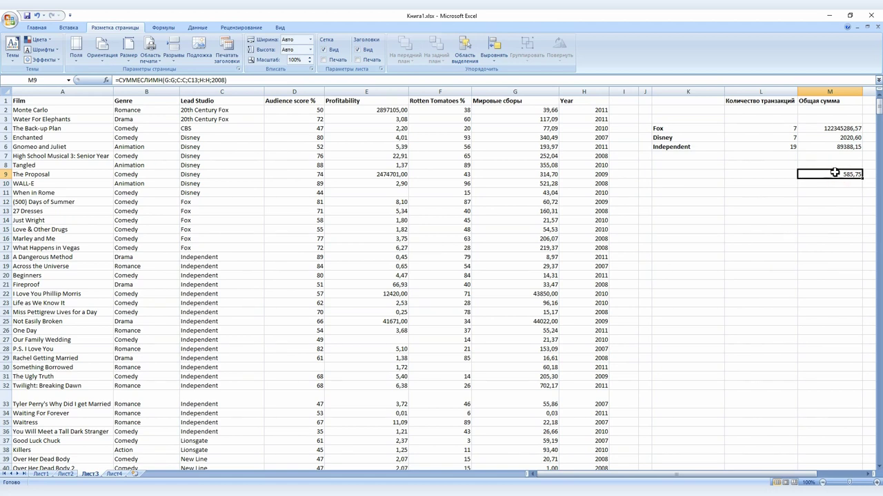
{"action": "left_click", "coordinate": [219, 80]}
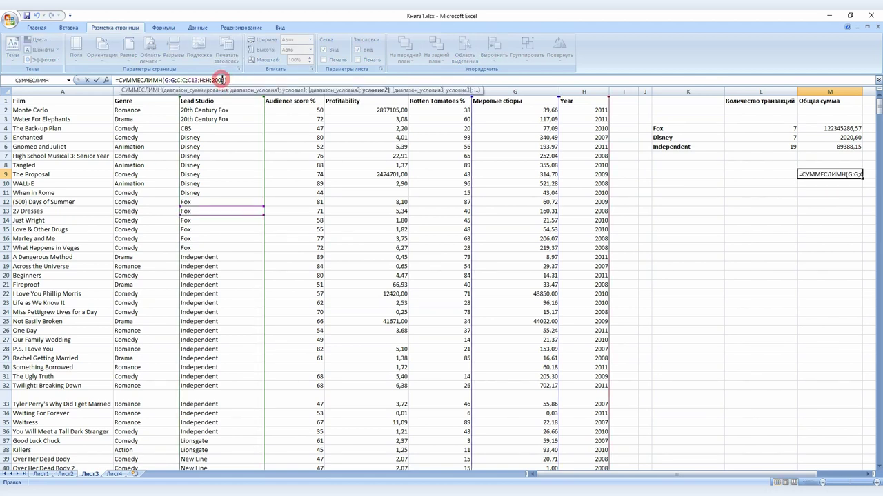
{"action": "left_click", "coordinate": [231, 80]}
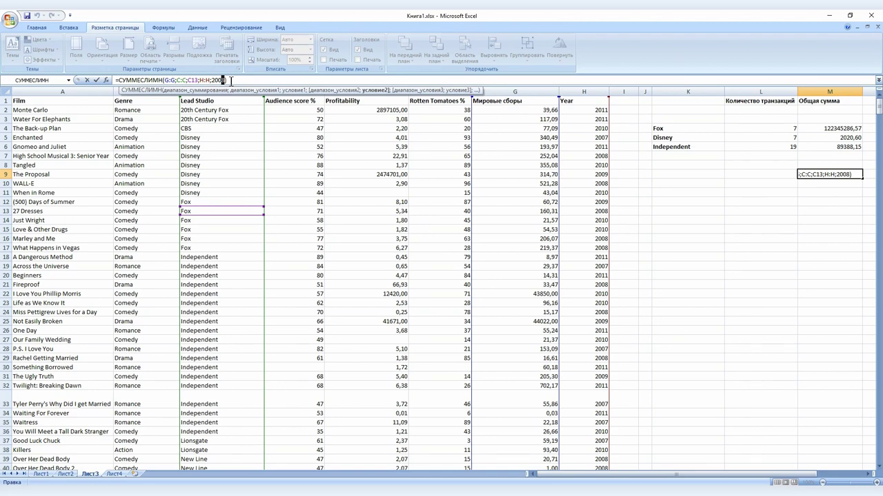
{"action": "type", "text": "9"}
{"action": "key", "text": "Return"}
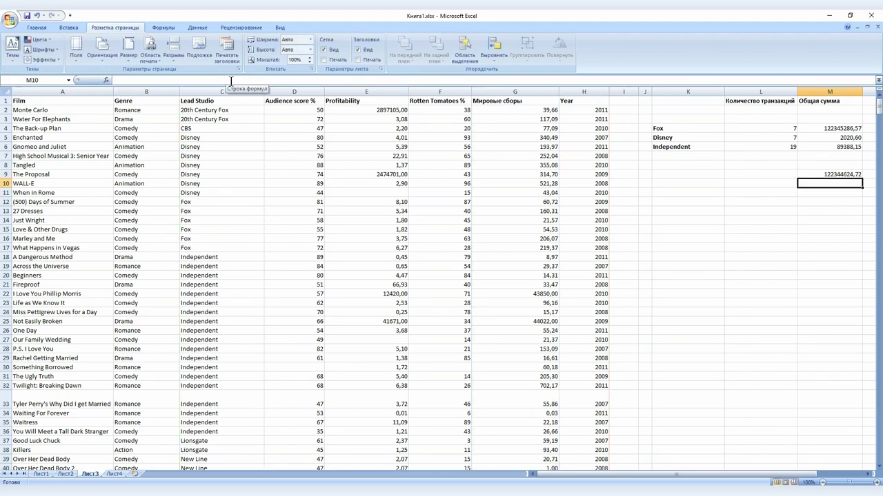
Set the year criterion back to 2008, returning 585,75 for Fox.
{"action": "left_click", "coordinate": [828, 174]}
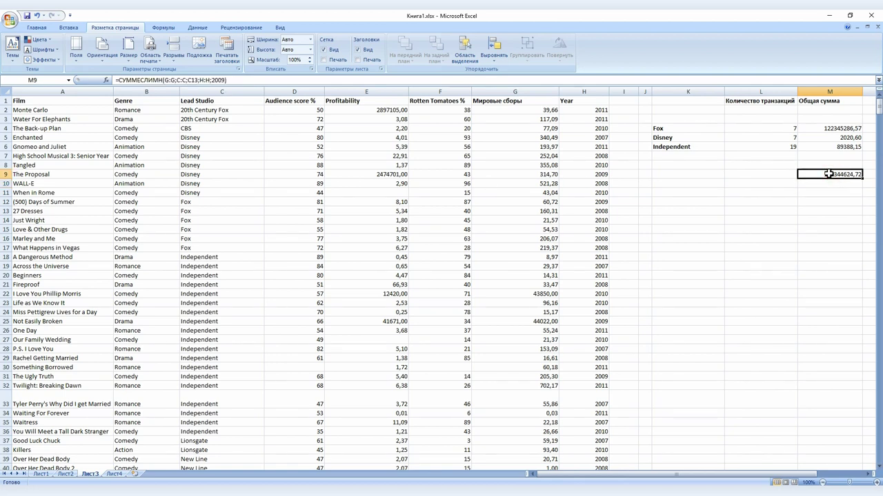
{"action": "left_click", "coordinate": [220, 80]}
{"action": "key", "text": "BackSpace"}
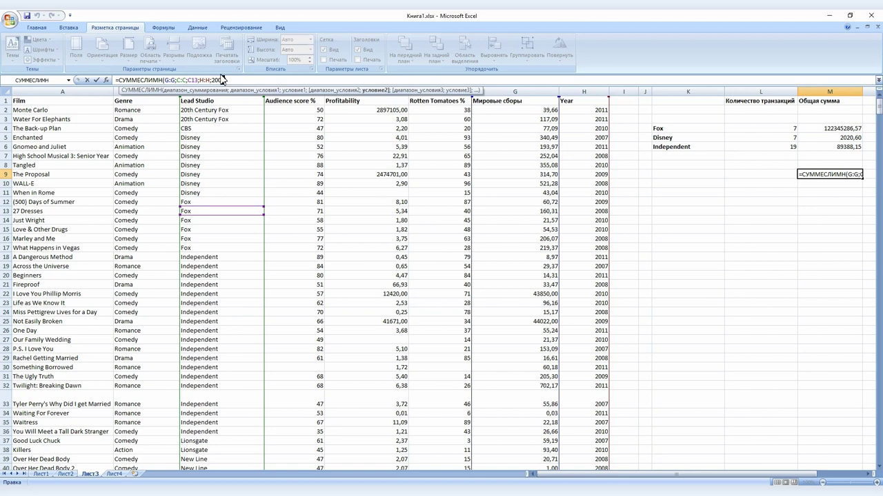
{"action": "type", "text": "8"}
{"action": "key", "text": "Return"}
{"action": "left_click", "coordinate": [799, 229]}
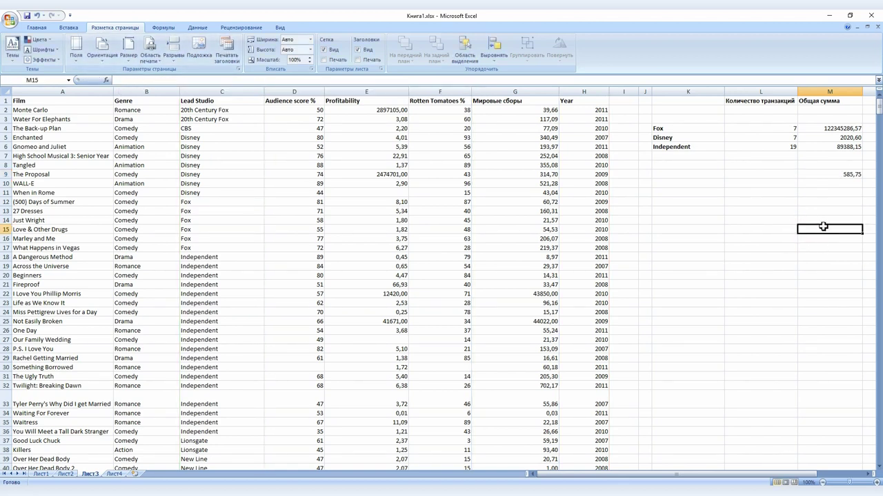
Copy the studio names Fox and Disney from Лист3 into Лист4 cells A1 and A2.
{"action": "left_click", "coordinate": [214, 204]}
{"action": "key", "text": "ctrl+c"}
{"action": "key", "text": "ctrl+Page_Down"}
{"action": "left_click", "coordinate": [49, 101]}
{"action": "key", "text": "ctrl+v"}
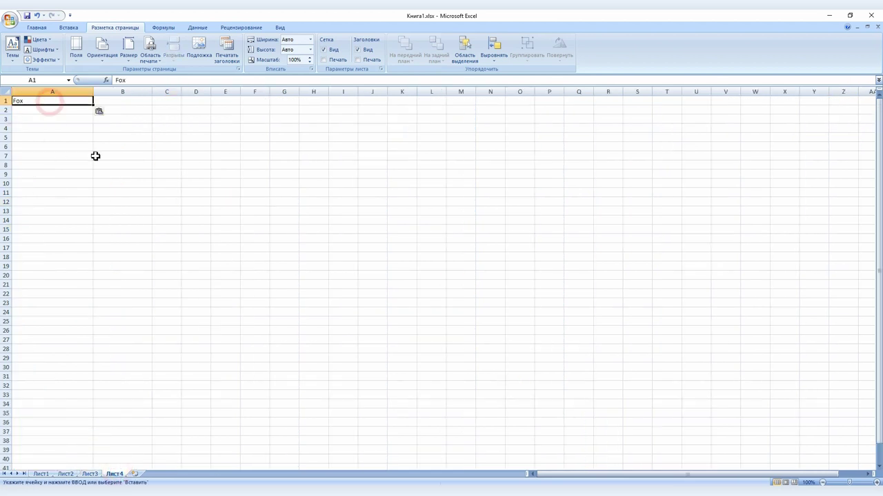
{"action": "left_click", "coordinate": [90, 474]}
{"action": "left_click", "coordinate": [196, 174]}
{"action": "key", "text": "ctrl+c"}
{"action": "left_click", "coordinate": [113, 475]}
{"action": "left_click", "coordinate": [51, 110]}
{"action": "key", "text": "ctrl+v"}
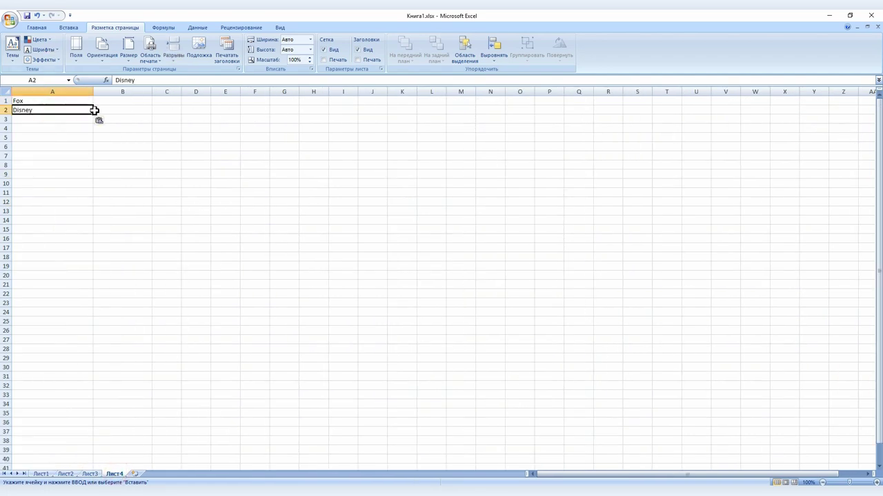
Link B1 to Лист3!M4 and B2 to Лист3!M5 for Fox's and Disney's totals.
{"action": "left_click", "coordinate": [126, 101]}
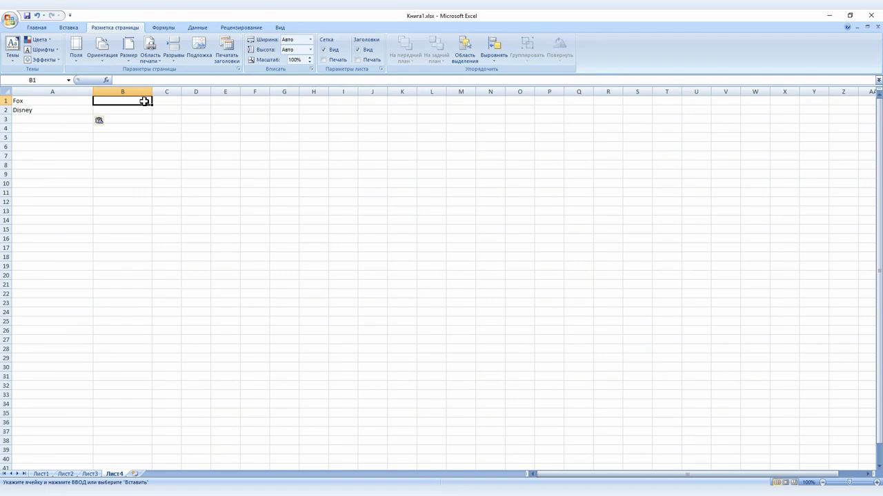
{"action": "type", "text": "="}
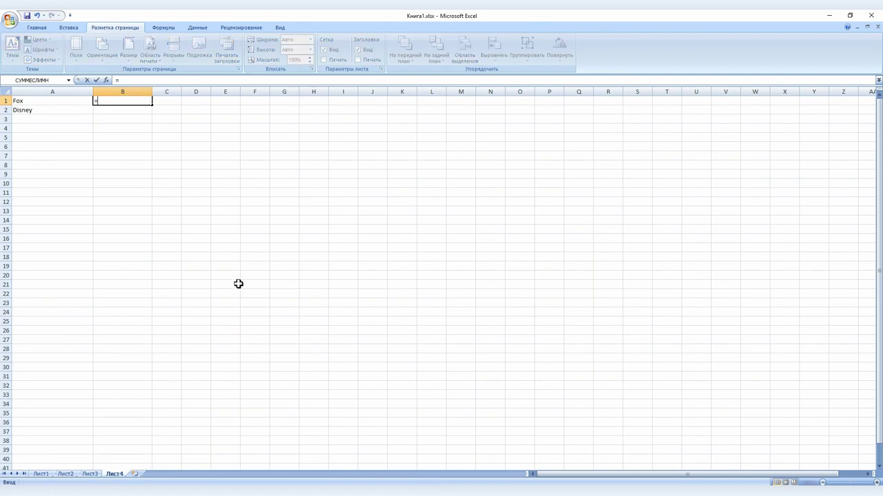
{"action": "left_click", "coordinate": [90, 475]}
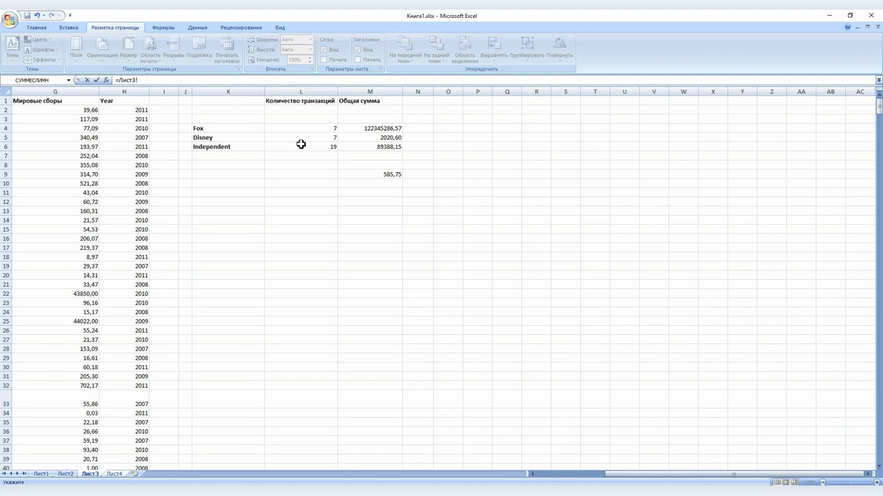
{"action": "left_click", "coordinate": [389, 128]}
{"action": "key", "text": "Return"}
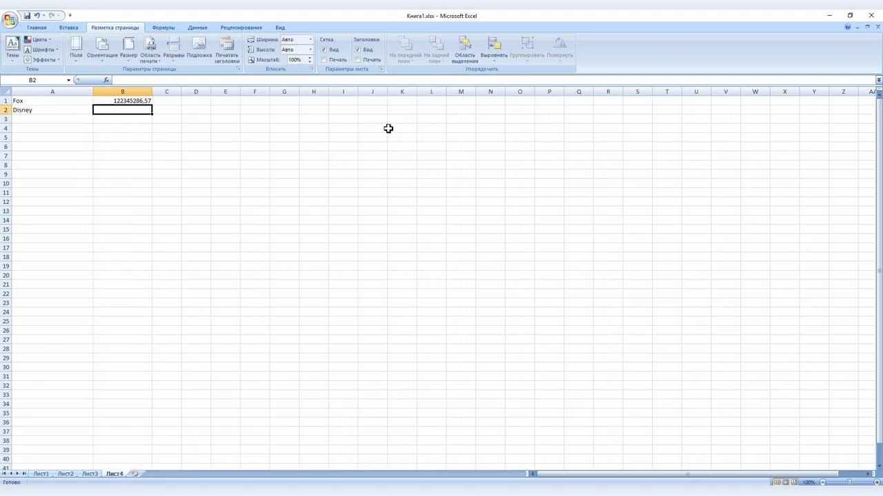
{"action": "left_click", "coordinate": [135, 102]}
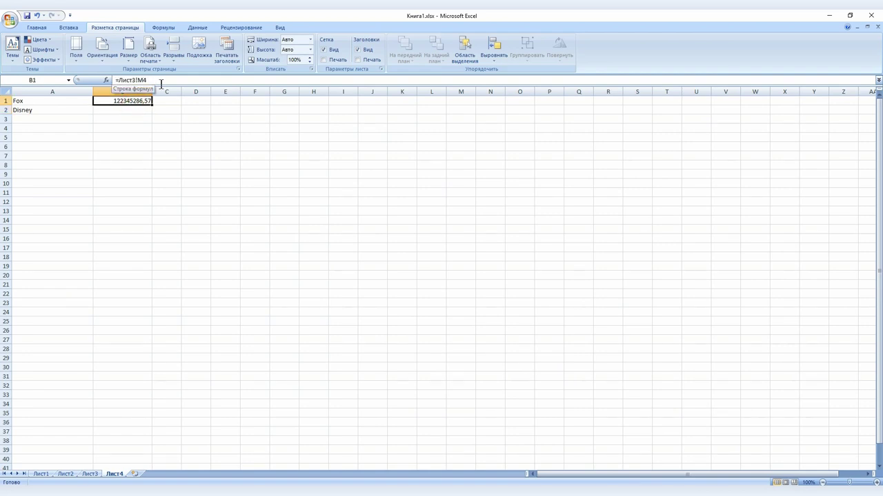
{"action": "left_click", "coordinate": [134, 110]}
{"action": "type", "text": "="}
{"action": "left_click", "coordinate": [87, 475]}
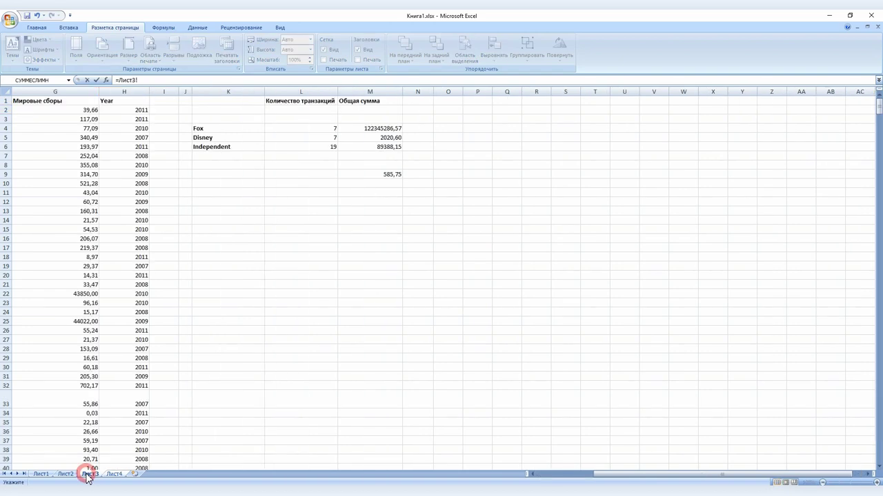
{"action": "left_click", "coordinate": [396, 139]}
{"action": "key", "text": "Return"}
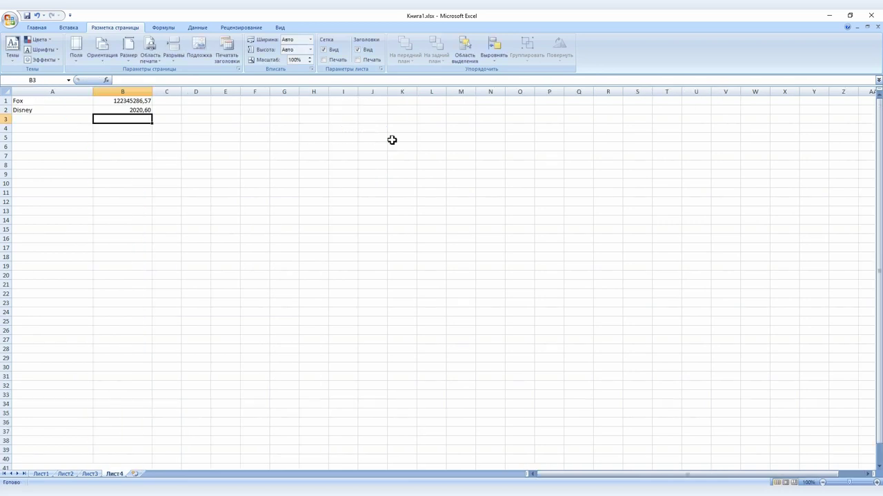
{"action": "left_click", "coordinate": [141, 111]}
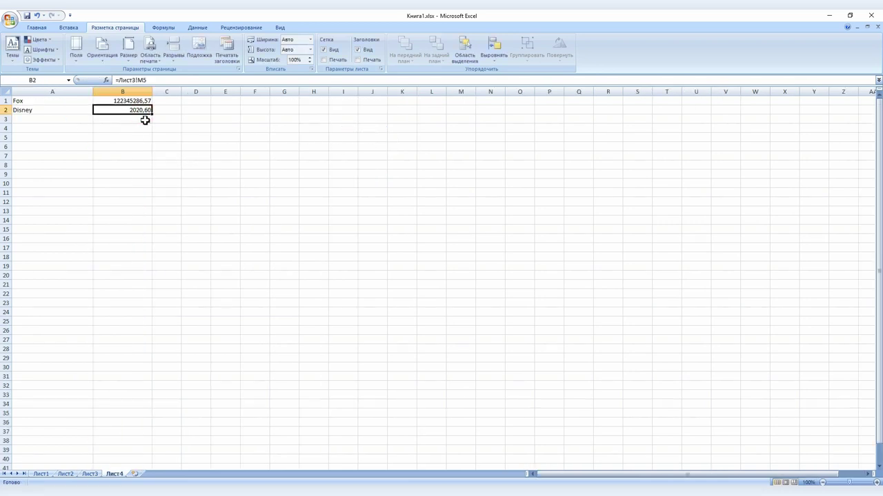